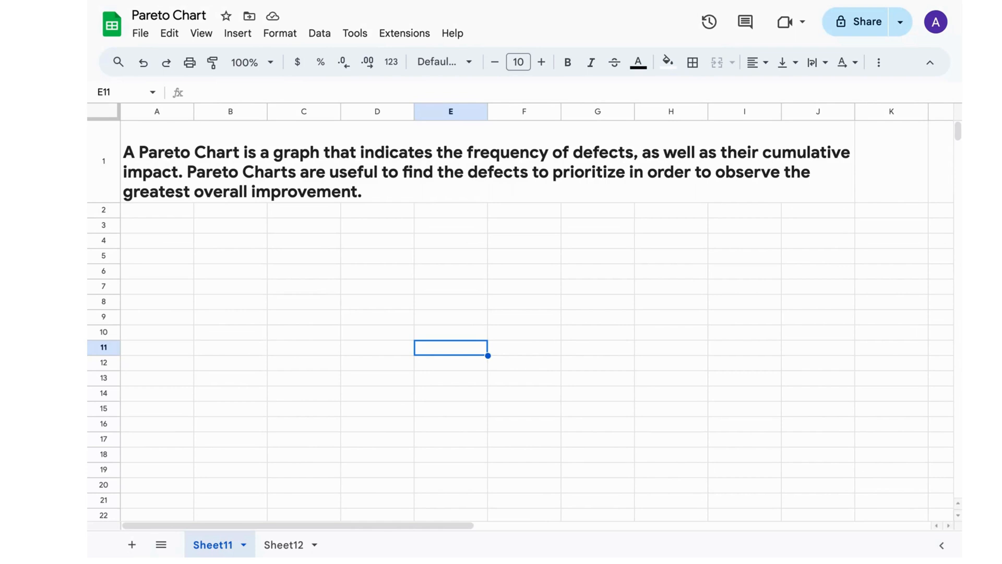
- Open Sheet12 and examine its agent names in column A and complaint counts in column B
click(284, 544)
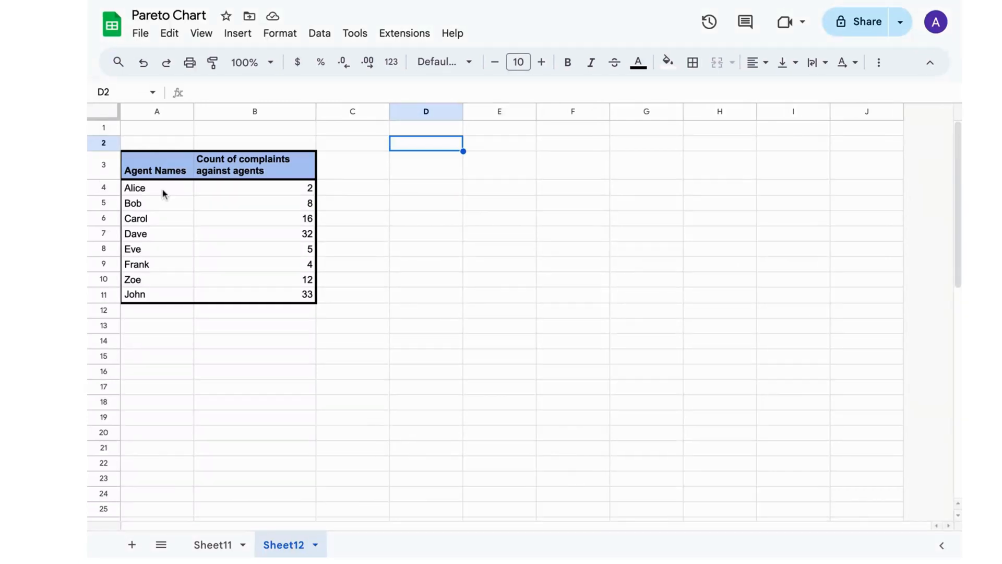
click(141, 171)
key(shift+Down)
key(shift+Down)
key(shift+Down)
key(shift+Down)
key(shift+Down)
key(shift+Down)
key(shift+Down)
key(shift+Down)
key(shift+Down)
key(shift+Down)
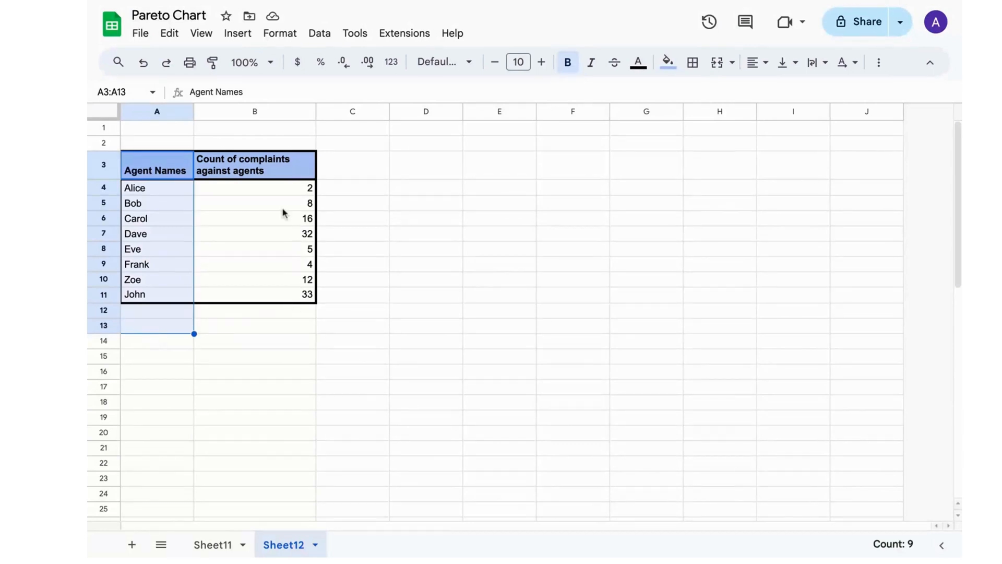
click(266, 174)
key(shift+Down)
key(shift+Down)
key(shift+Down)
key(shift+Down)
key(shift+Down)
key(shift+Down)
key(shift+Down)
key(shift+Down)
key(shift+Down)
key(shift+Down)
key(shift+Down)
key(shift+Down)
key(shift+Down)
key(shift+Down)
key(shift+Down)
key(shift+Down)
key(shift+Down)
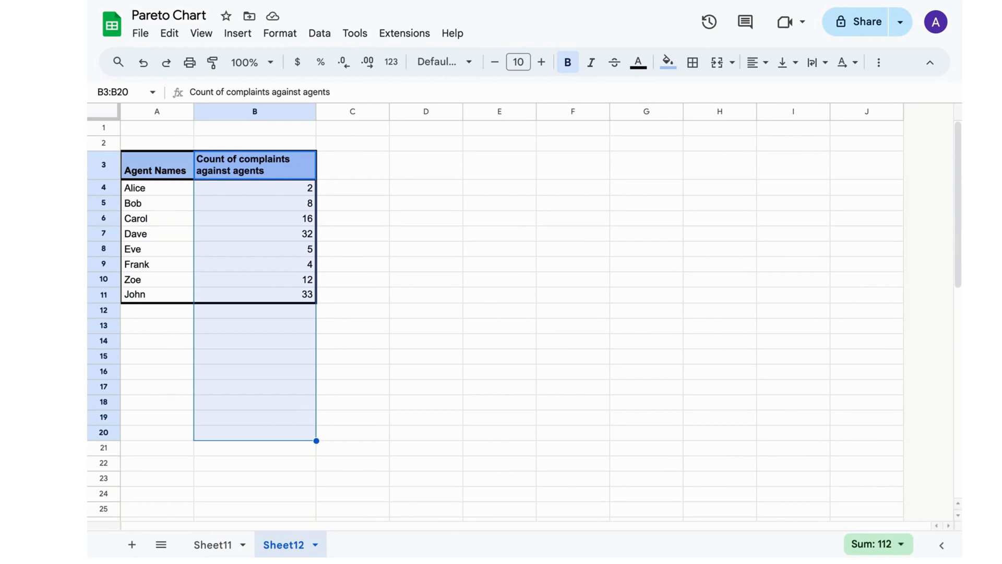
click(222, 175)
key(shift+Down)
key(shift+Down)
key(shift+Down)
key(shift+Down)
key(shift+Down)
key(shift+Down)
key(shift+Down)
key(shift+Down)
key(shift+Down)
key(shift+Down)
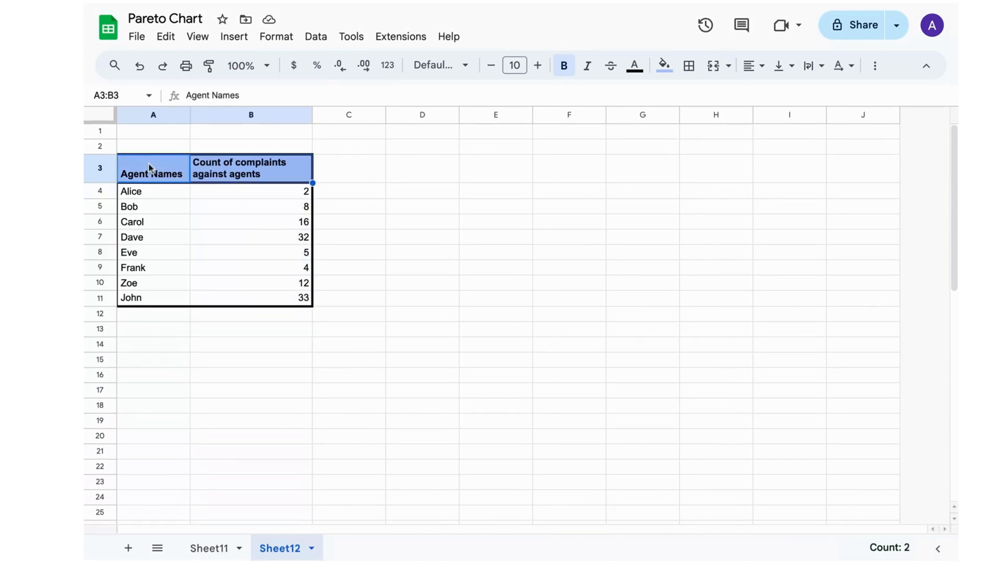
- Copy the header cells A3:B3 to E3:F3 and widen column F so its header fits on two lines
key(ctrl+c)
click(486, 167)
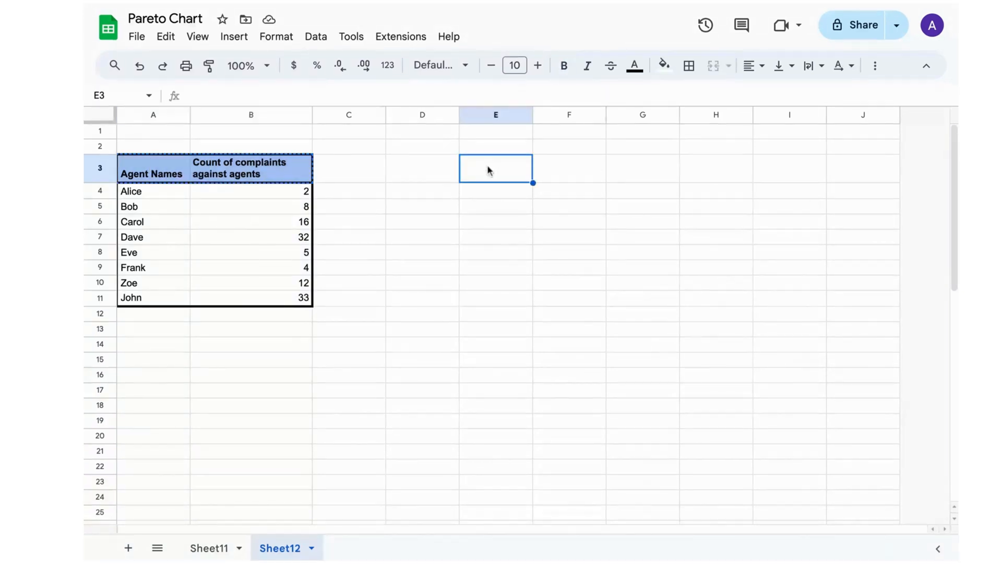
key(ctrl+v)
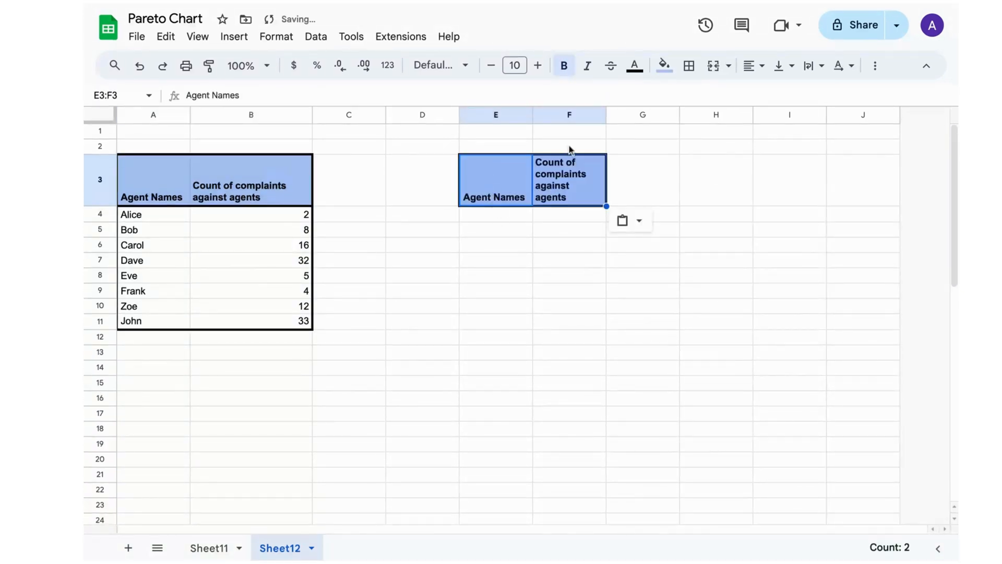
drag(606, 114, 625, 115)
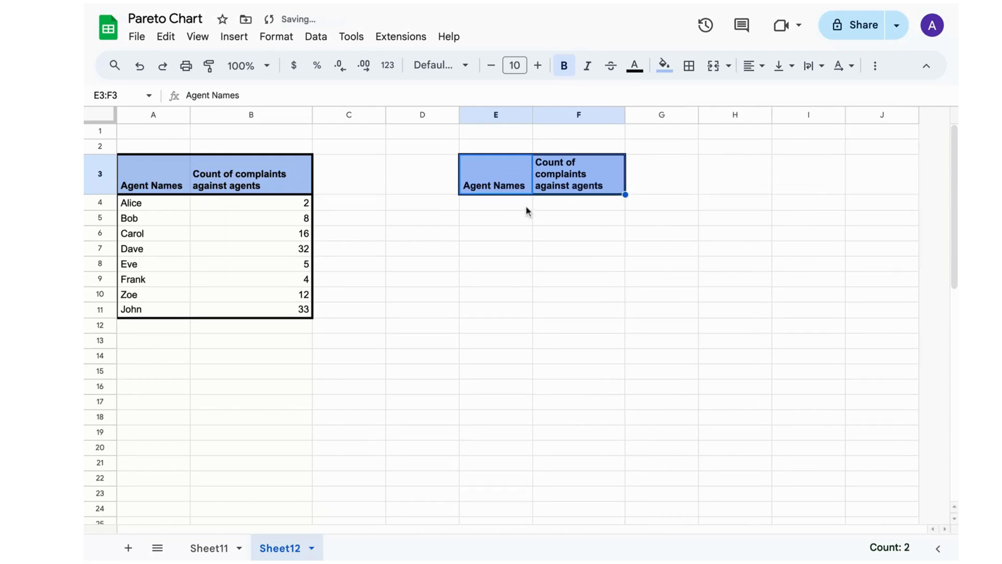
click(526, 208)
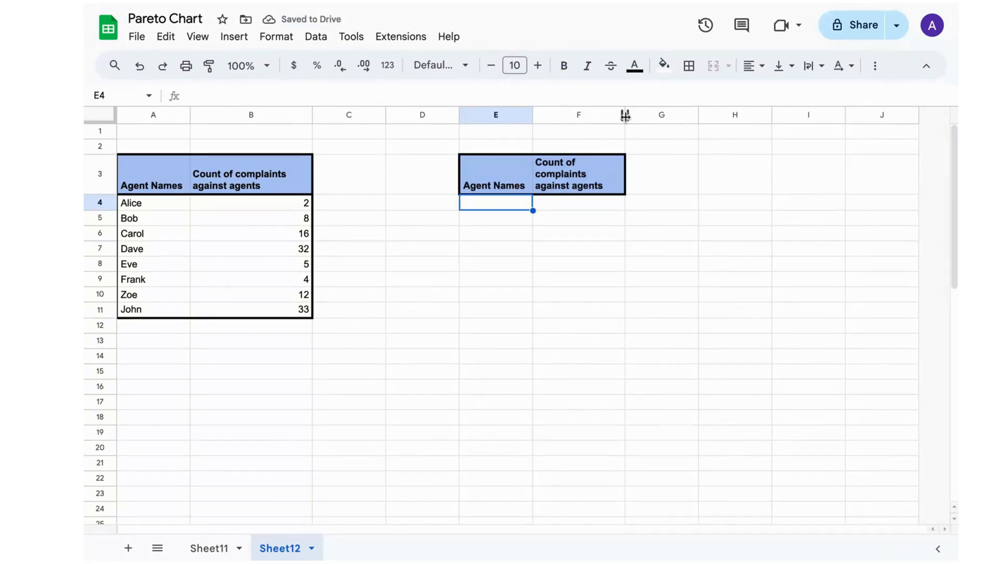
drag(626, 115, 663, 115)
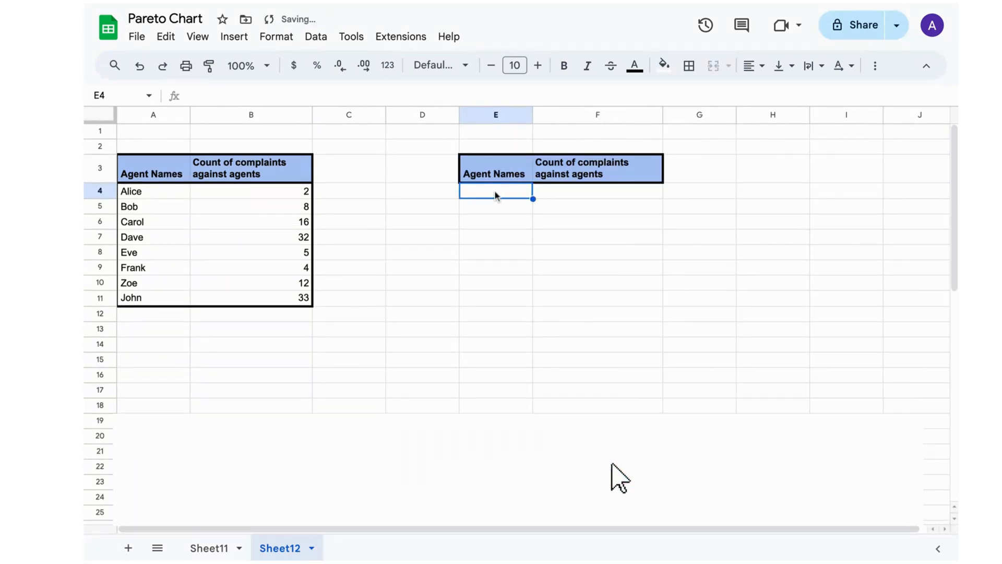
- Enter =SORT(A4:B,2,False) in E4 to list the agents by complaint count in descending order
text(=sort)
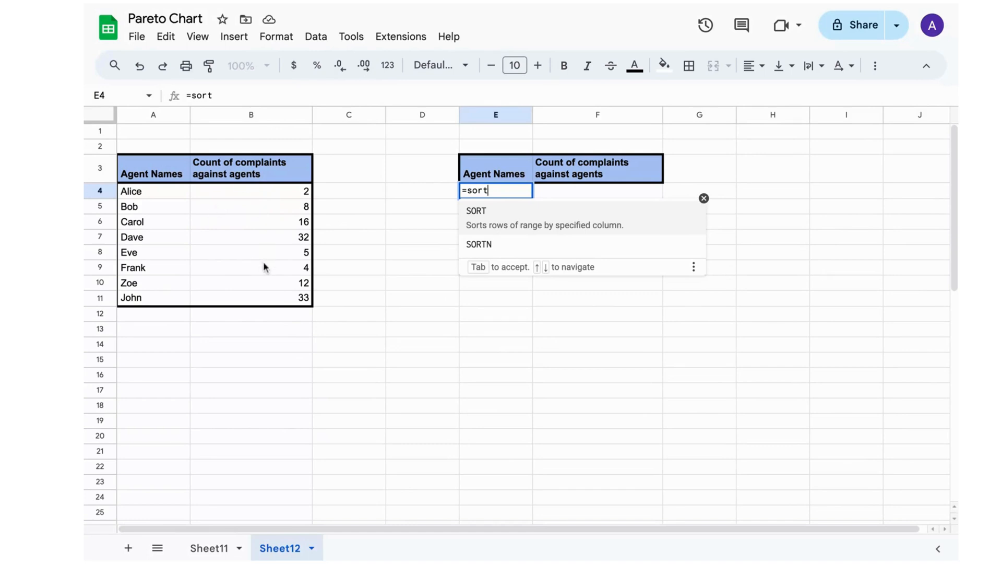
click(503, 226)
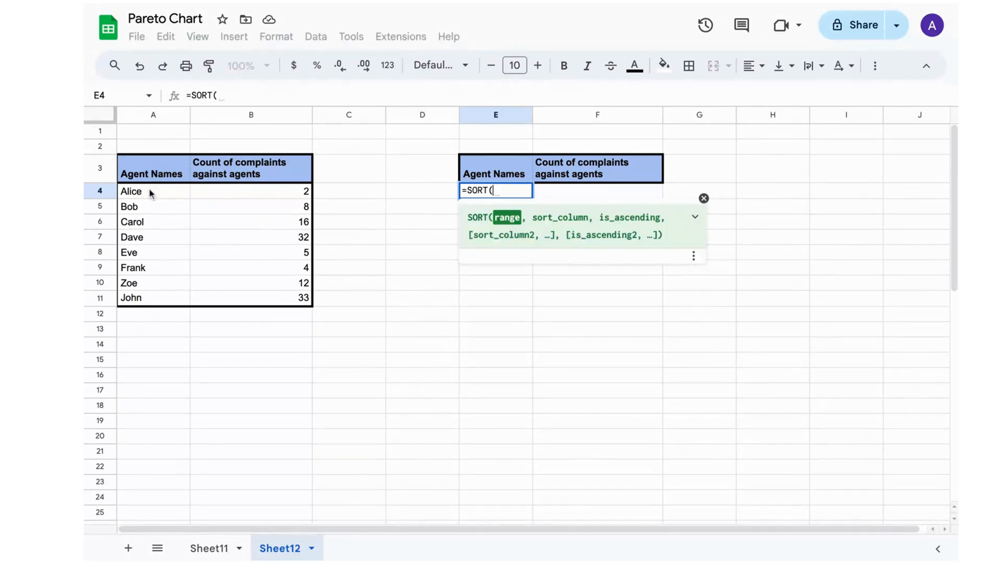
mouse_move(151, 194)
mouse_down()
mouse_move(256, 253)
mouse_move(264, 283)
mouse_up()
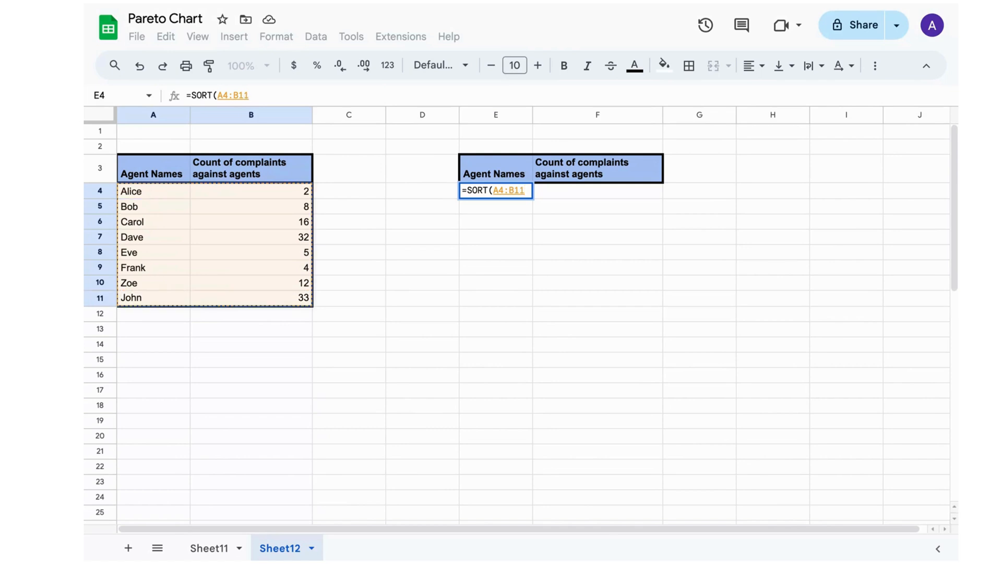
key(BackSpace)
key(BackSpace)
text(,)
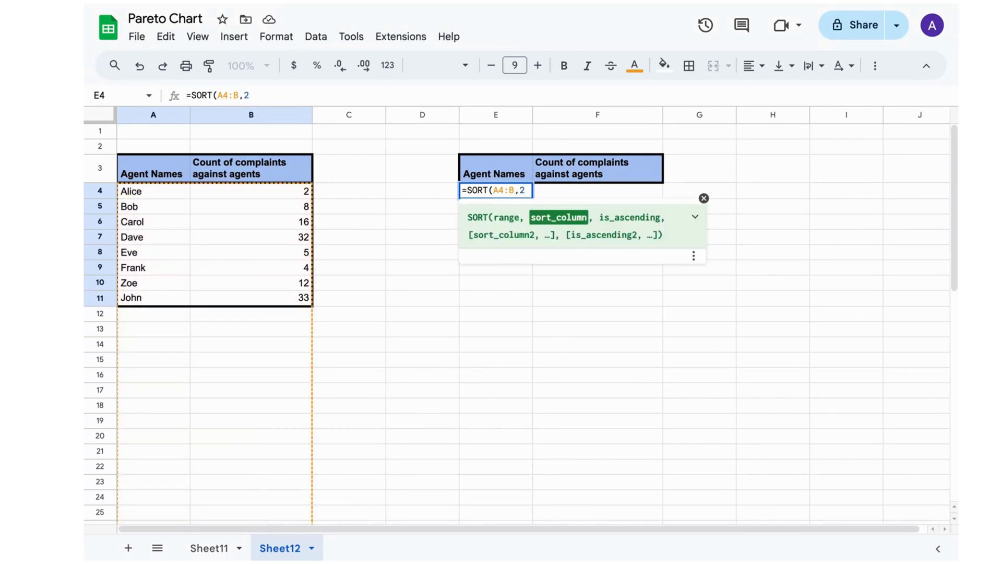
text(2,False)
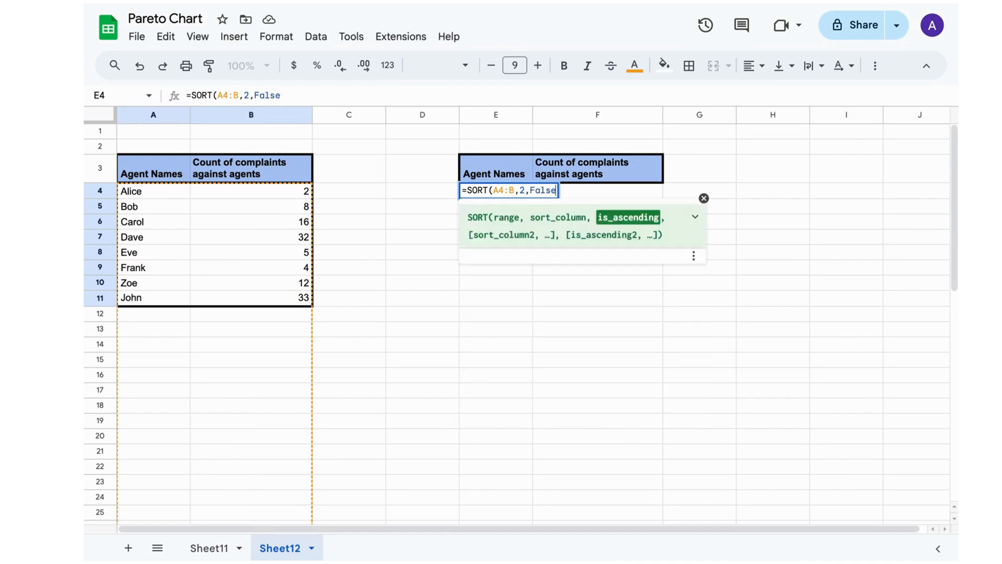
key(Return)
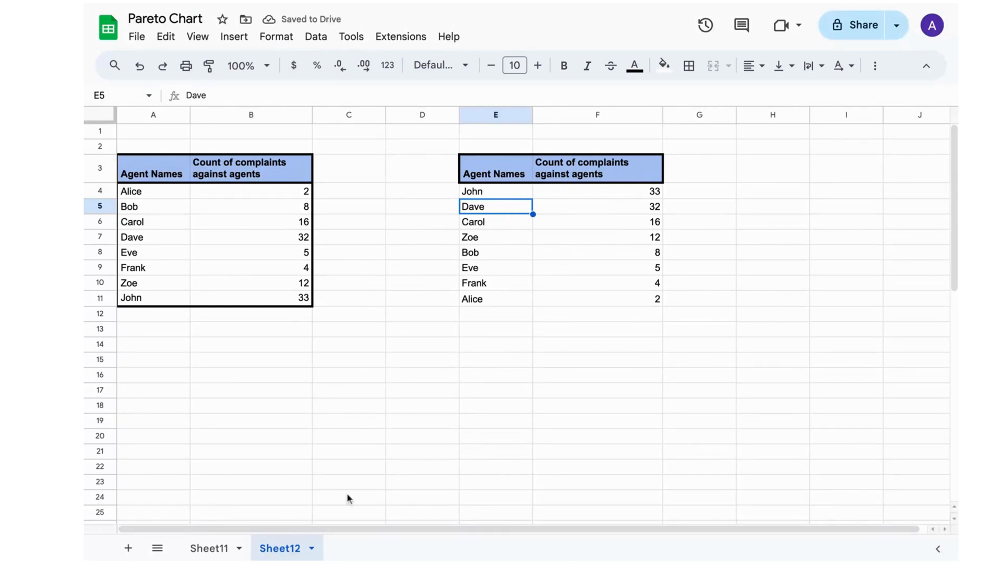
- Examine the complaint counts of the sorted table in column F
click(606, 194)
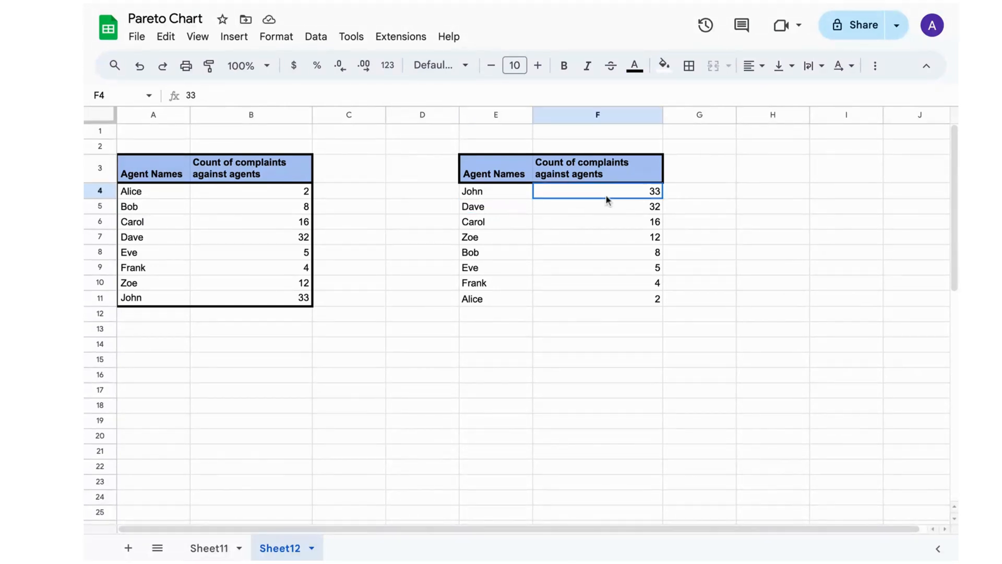
key(shift+Down)
key(shift+Down)
key(shift+Down)
key(shift+Down)
key(shift+Down)
key(shift+Down)
key(shift+Down)
key(shift+Down)
click(704, 180)
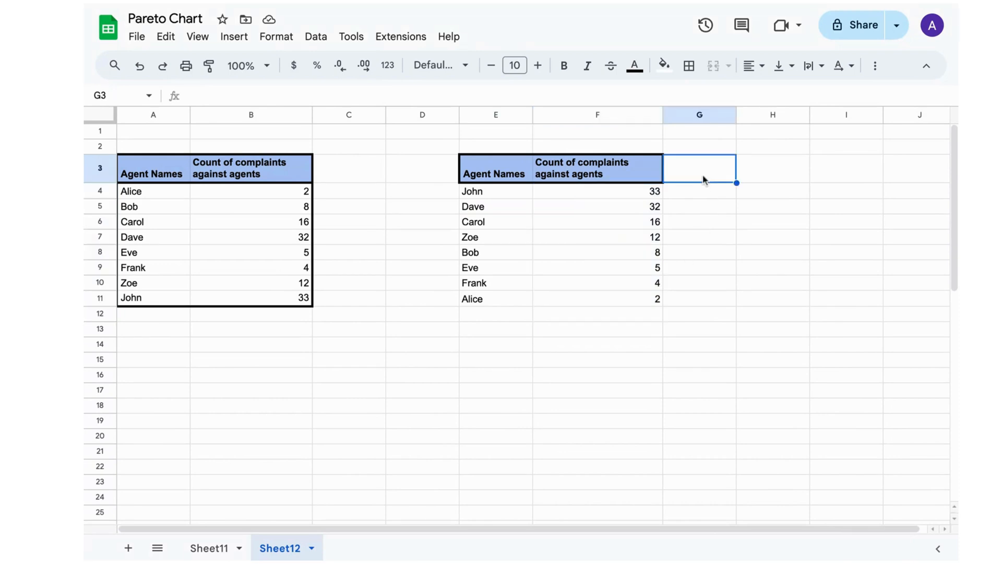
text(Cumu)
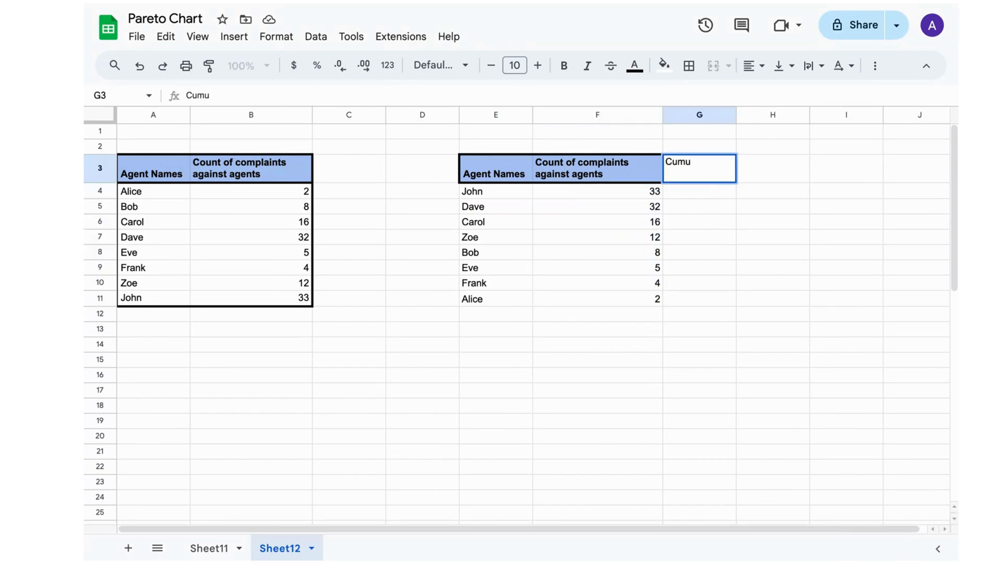
key(BackSpace)
key(BackSpace)
key(BackSpace)
key(BackSpace)
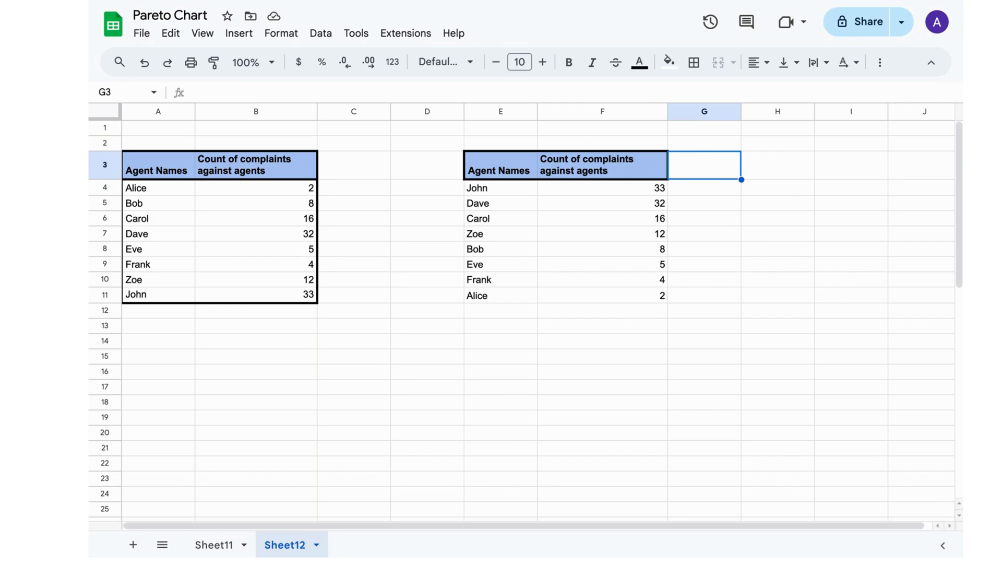
- Enter the header "impact" in G3 beside the sorted table
text(impact)
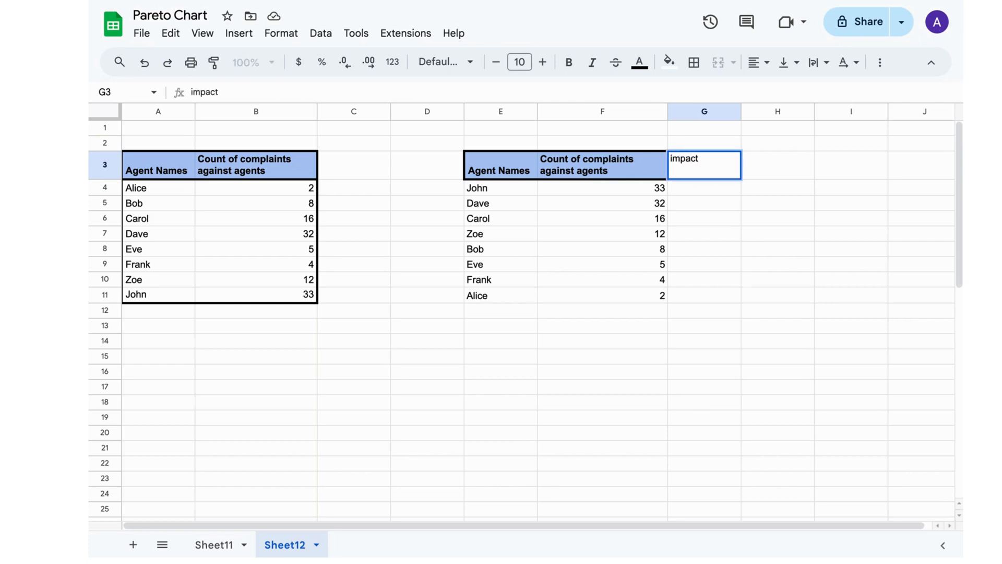
key(Return)
- Review the sorted complaint counts from F4 downward as the basis for the impact column
click(664, 192)
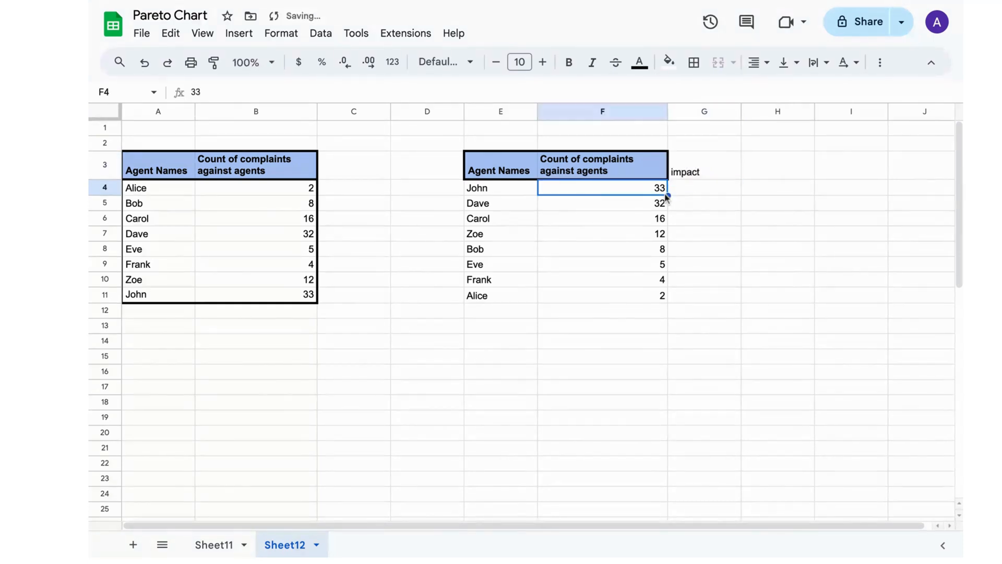
key(shift+Down)
key(shift+Down)
key(shift+Down)
key(shift+Down)
key(shift+Down)
key(shift+Down)
key(shift+Down)
key(shift+Down)
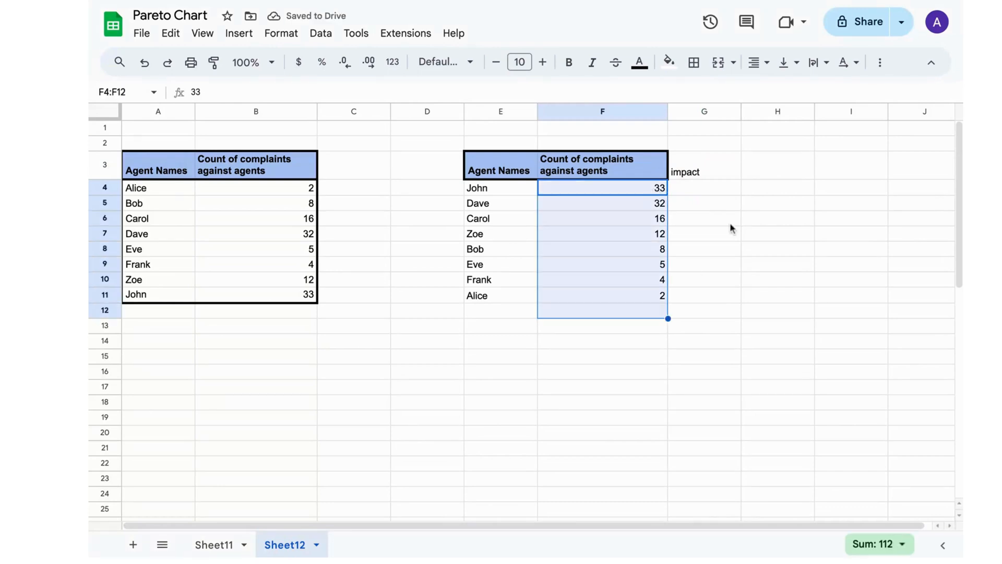
- Begin a formula in G4 that divides F4 by the SUM of the sorted complaint counts in column F
click(715, 202)
click(686, 190)
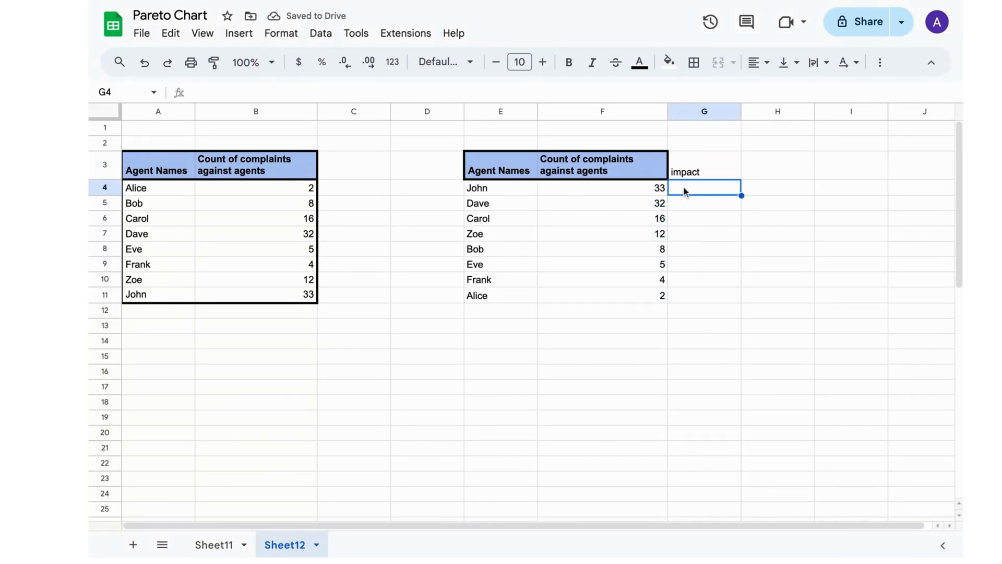
text(=s)
key(BackSpace)
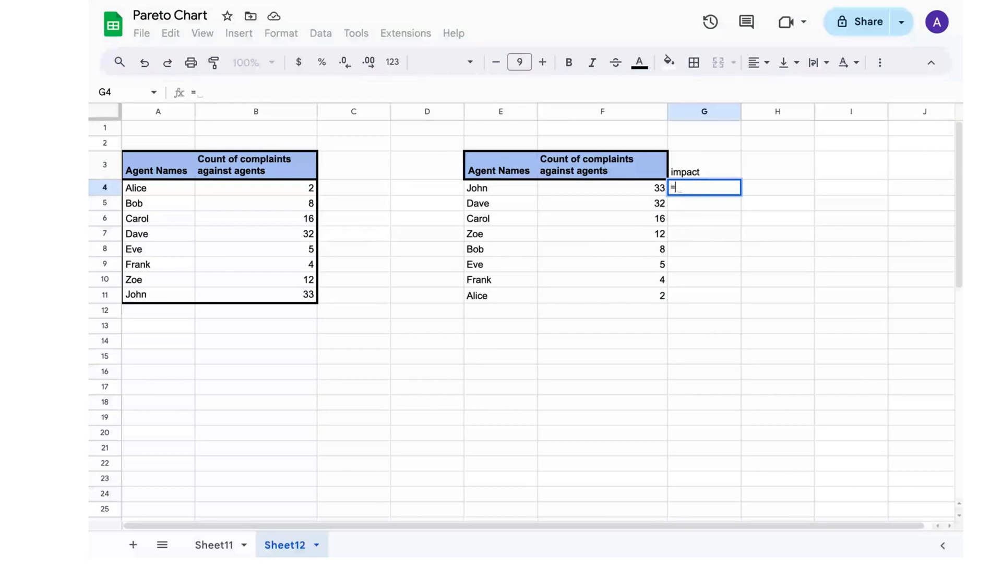
click(603, 188)
text(/)
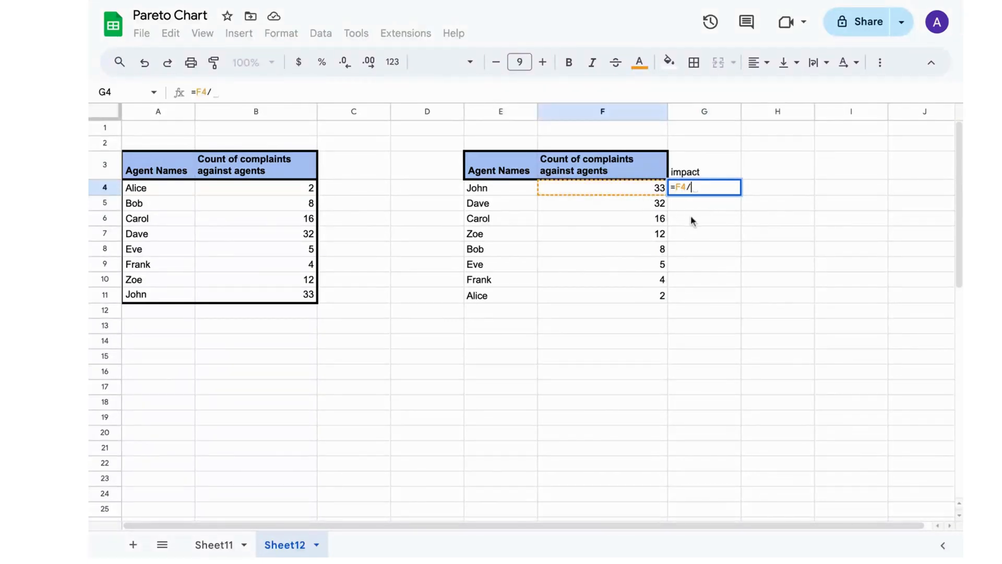
text(sum)
key(Tab)
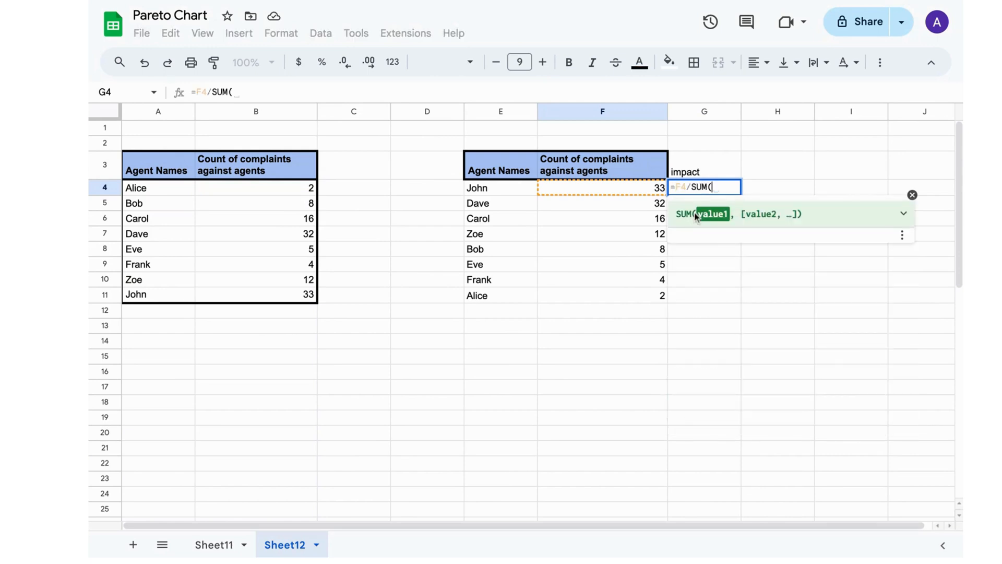
click(646, 190)
key(shift+Down)
key(shift+Down)
key(shift+Down)
key(shift+Down)
key(shift+Down)
key(shift+Down)
key(shift+Down)
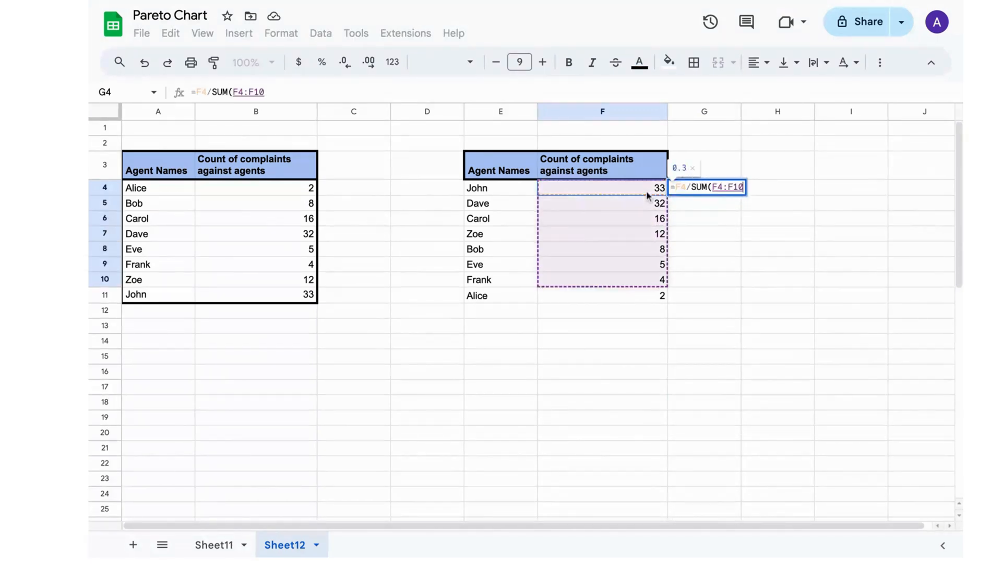
- Complete the G4 formula with the absolute sum range $F$4:$F$11 and fill it down to G11
key(Left)
key(Left)
key(Left)
key(Left)
key(Left)
key(Left)
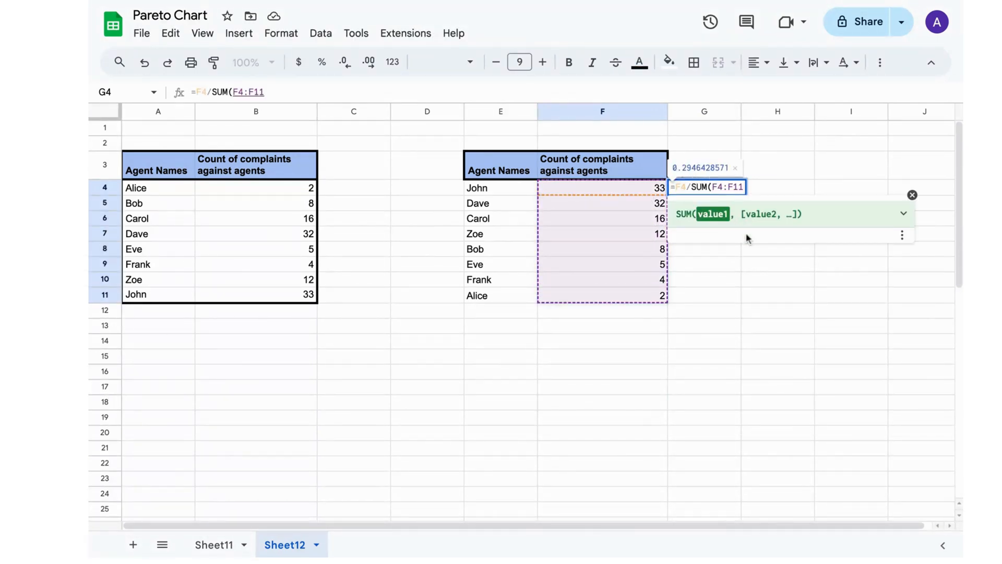
text($)
key(Right)
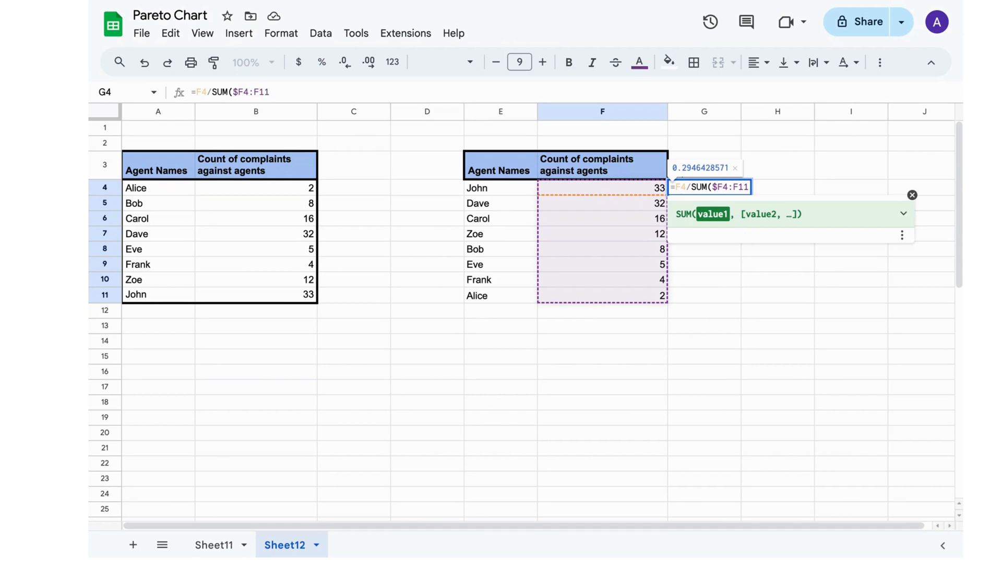
text($)
key(Right)
key(Right)
text($)
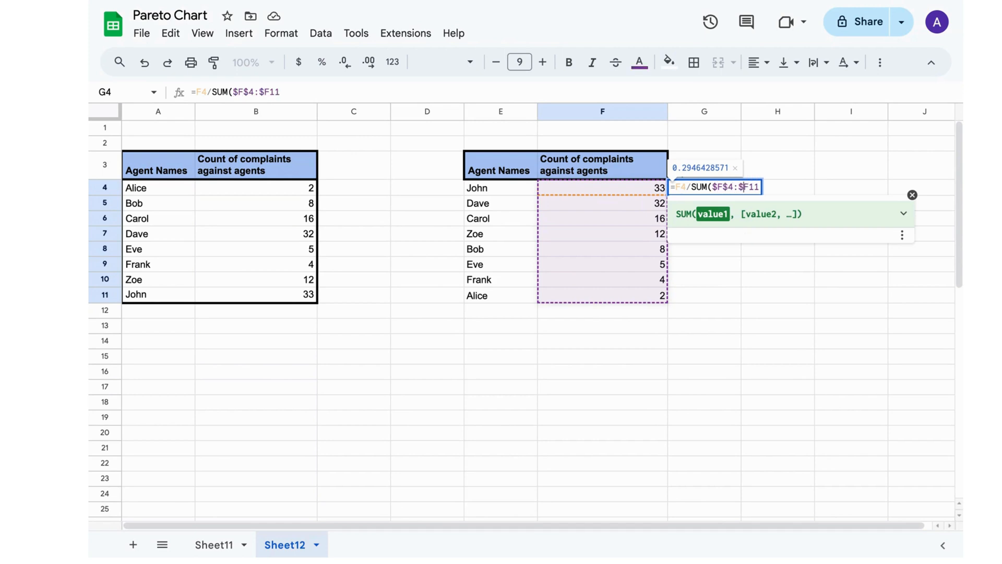
key(Right)
text($)
key(Return)
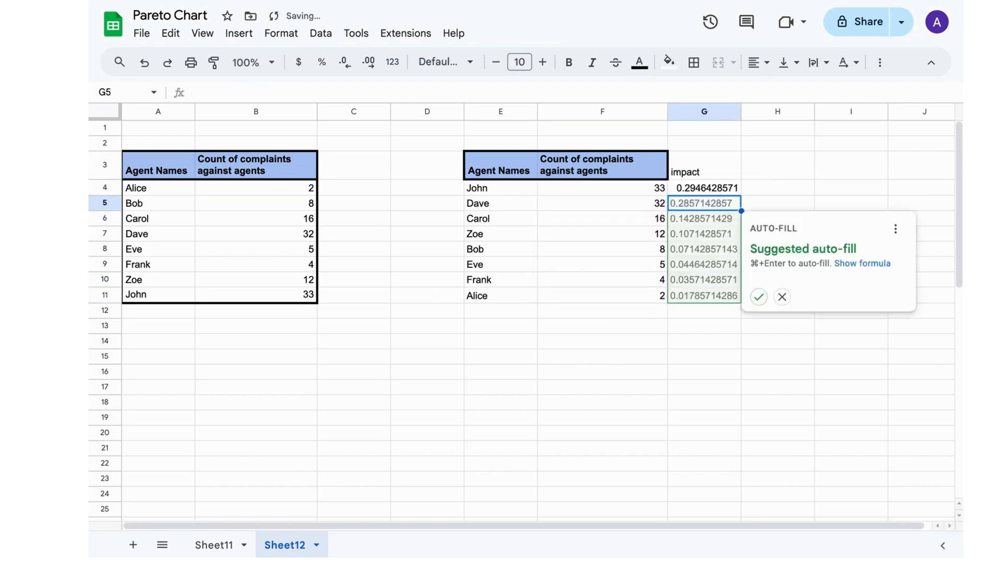
click(759, 297)
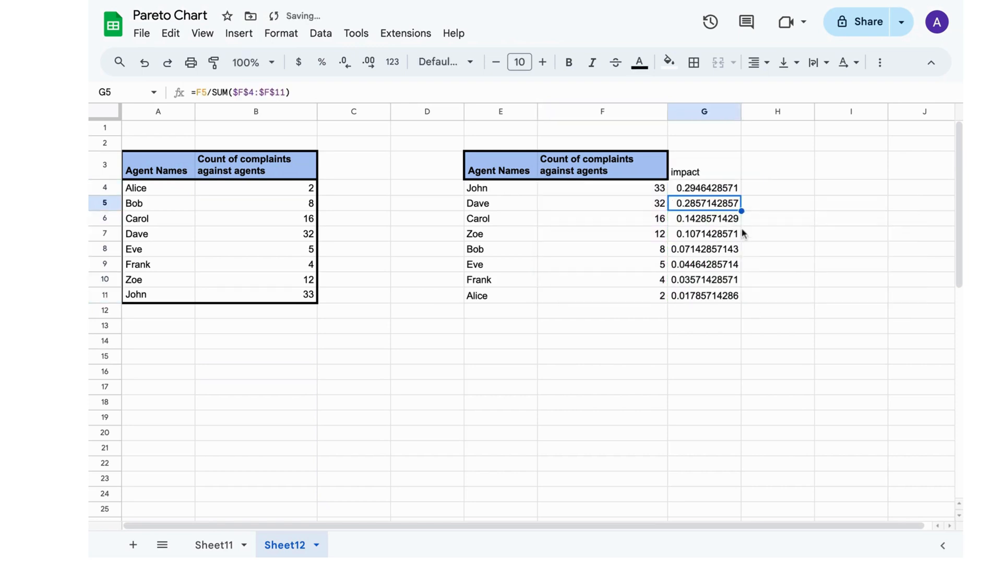
- Format the impact values in G4:G11 as percentages
click(695, 189)
key(shift+Down)
key(shift+Down)
key(shift+Down)
key(shift+Down)
key(shift+Down)
key(shift+Down)
key(shift+Down)
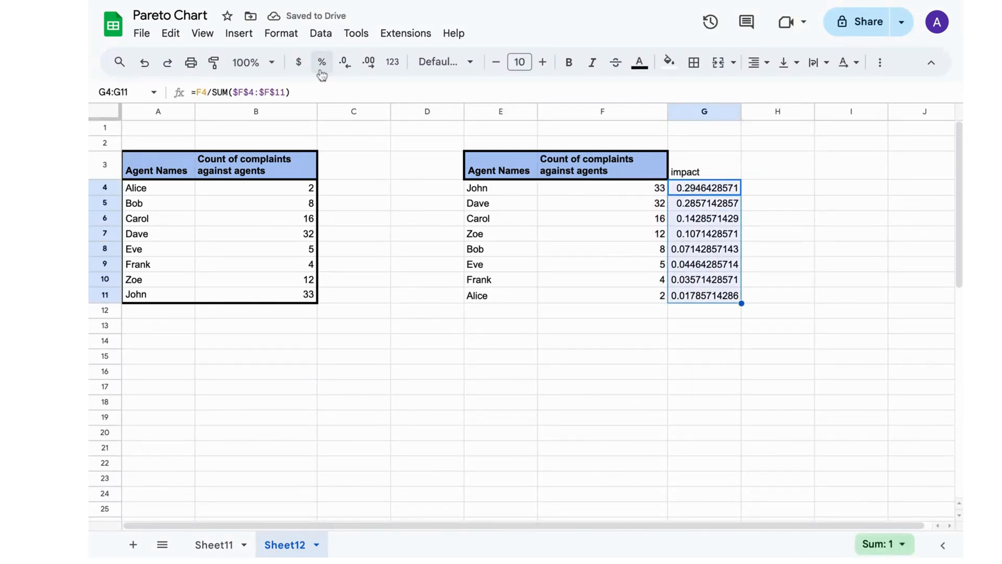
click(322, 62)
- Copy the header formatting of E3 onto the impact heading in G3
click(694, 173)
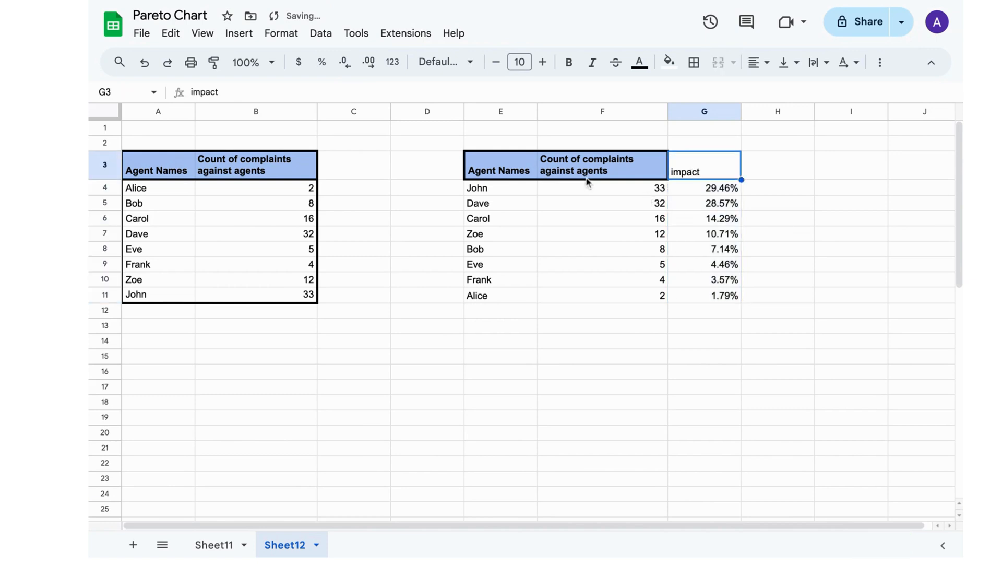
click(519, 171)
click(213, 62)
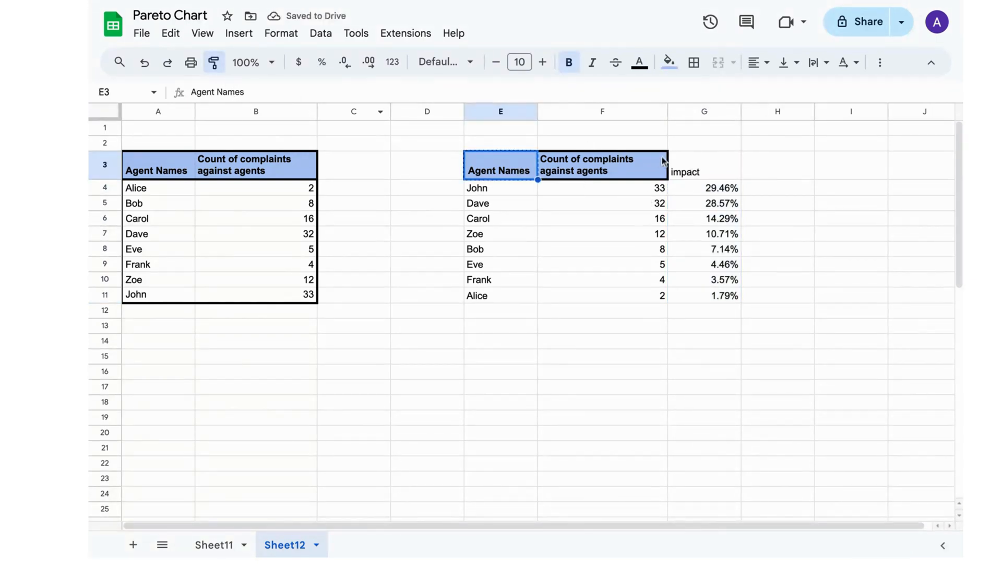
click(699, 167)
- Enter the heading "Cumulative impact" in H3, beside the impact heading
click(786, 172)
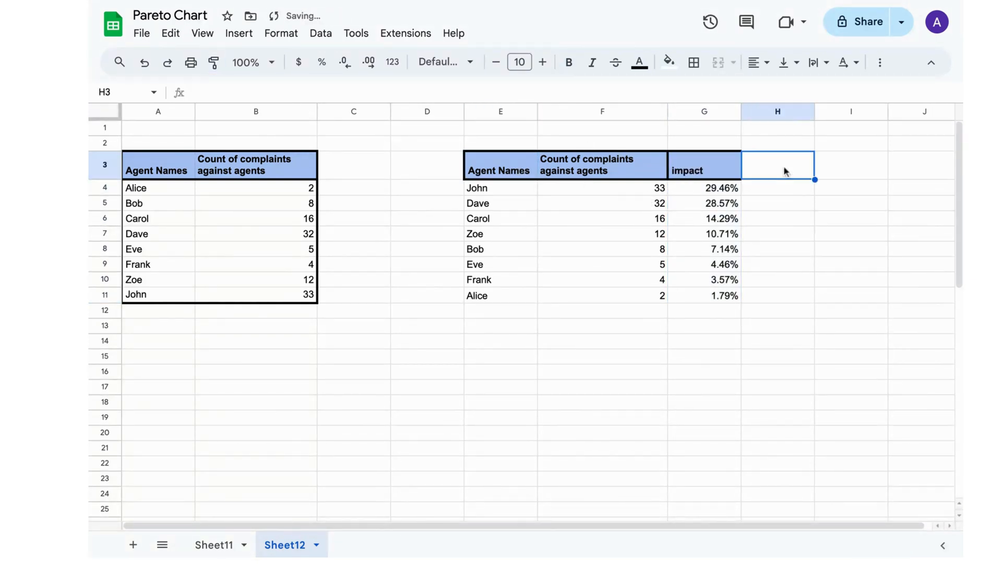
text(Cumulat)
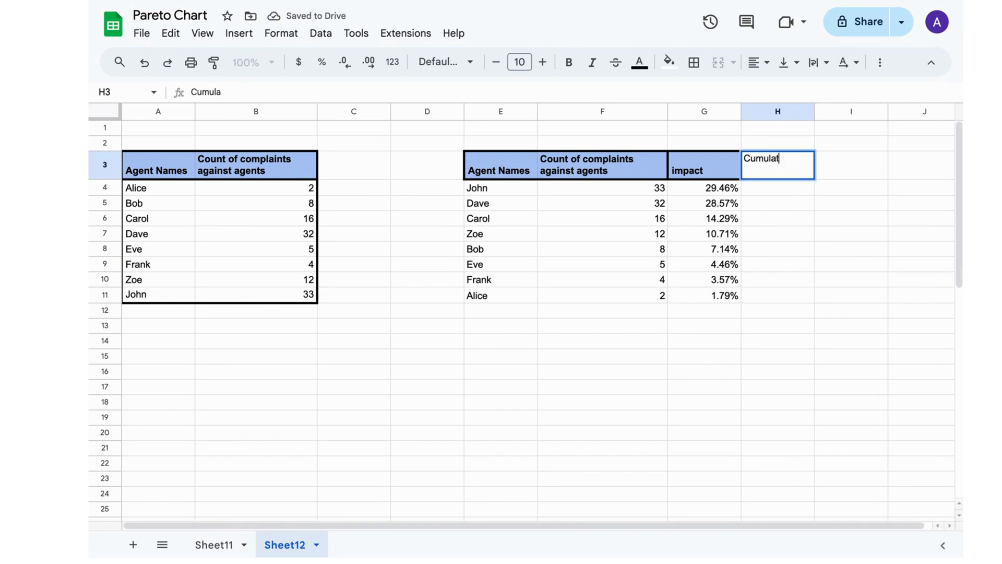
text(ive impact)
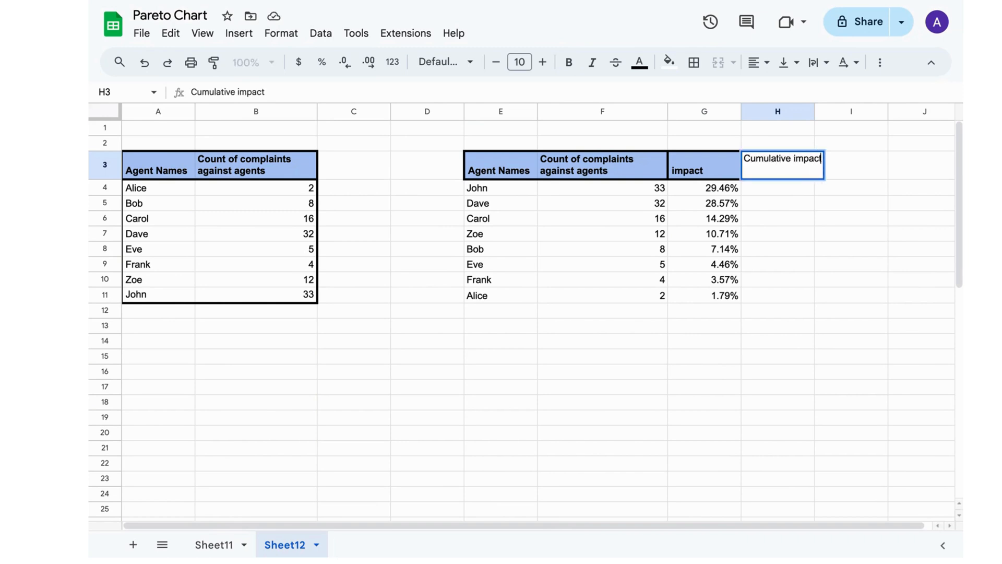
key(Return)
- Examine the impact percentages in G4:G11 as the basis for the cumulative column
click(711, 189)
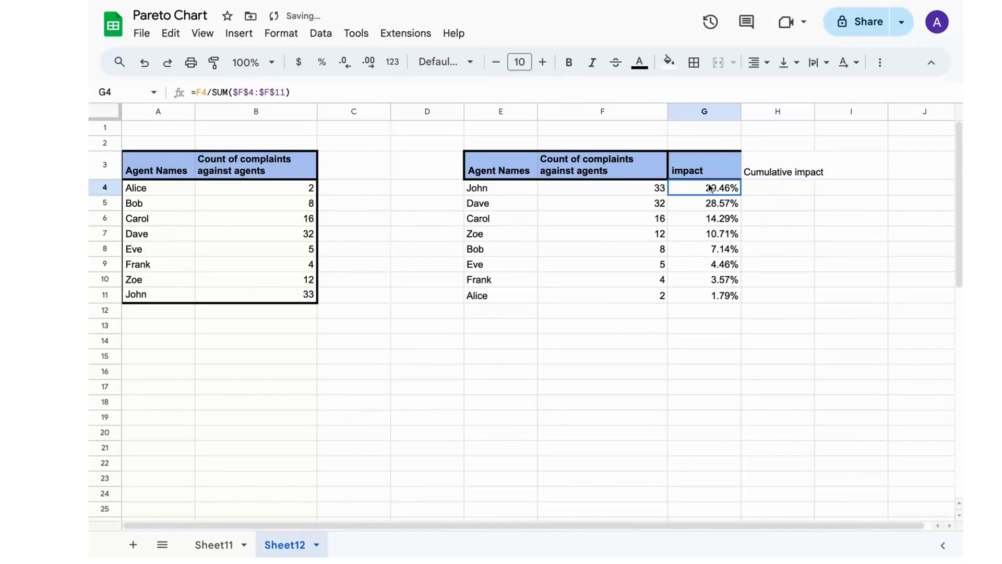
key(shift+Down)
key(shift+Down)
key(shift+Down)
key(shift+Down)
key(shift+Down)
key(shift+Down)
key(shift+Down)
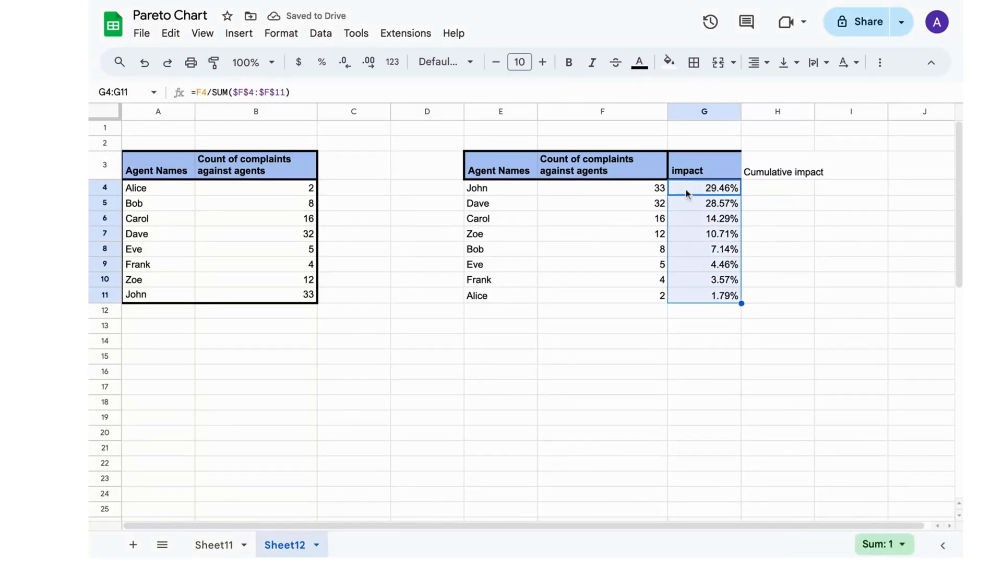
- Enter the running-total formula =SUM($G$4:$G4) in H4 and fill it down to H11
click(798, 190)
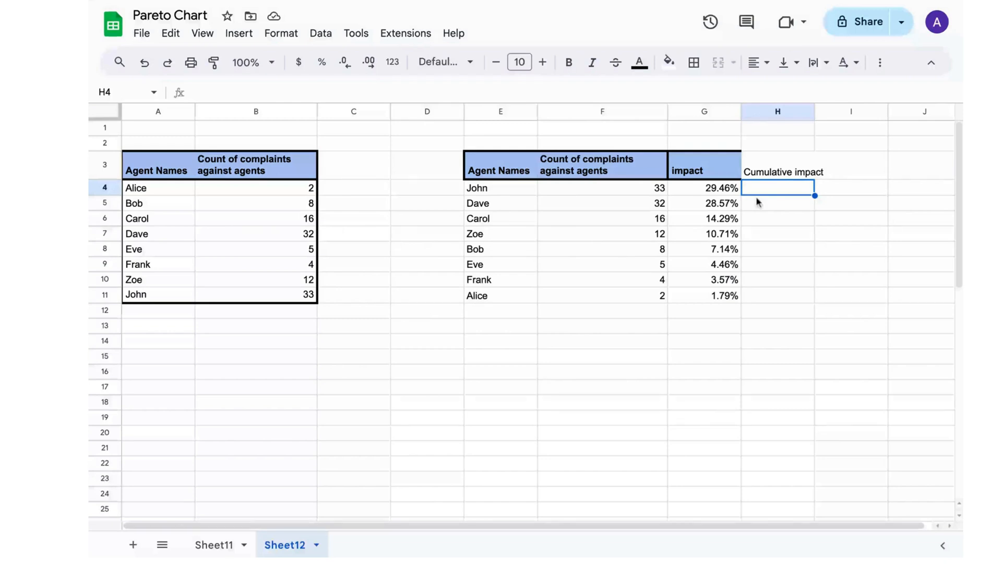
text(=sum)
key(Tab)
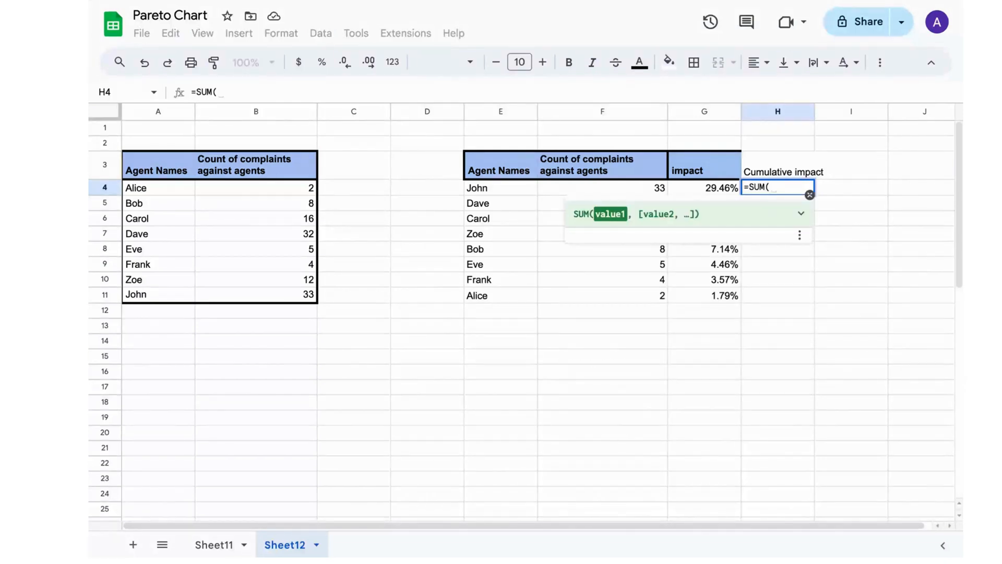
click(723, 190)
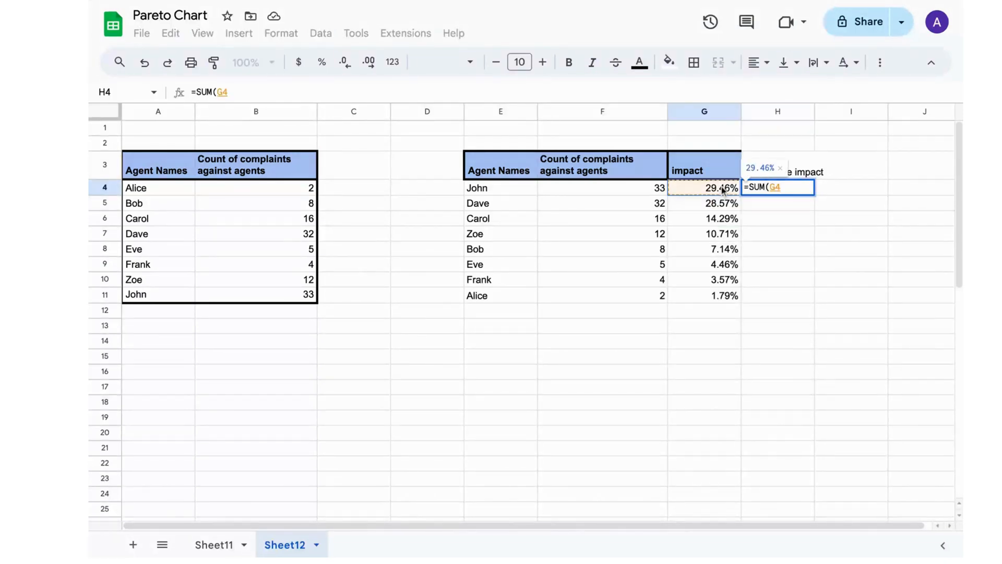
text(:G4)
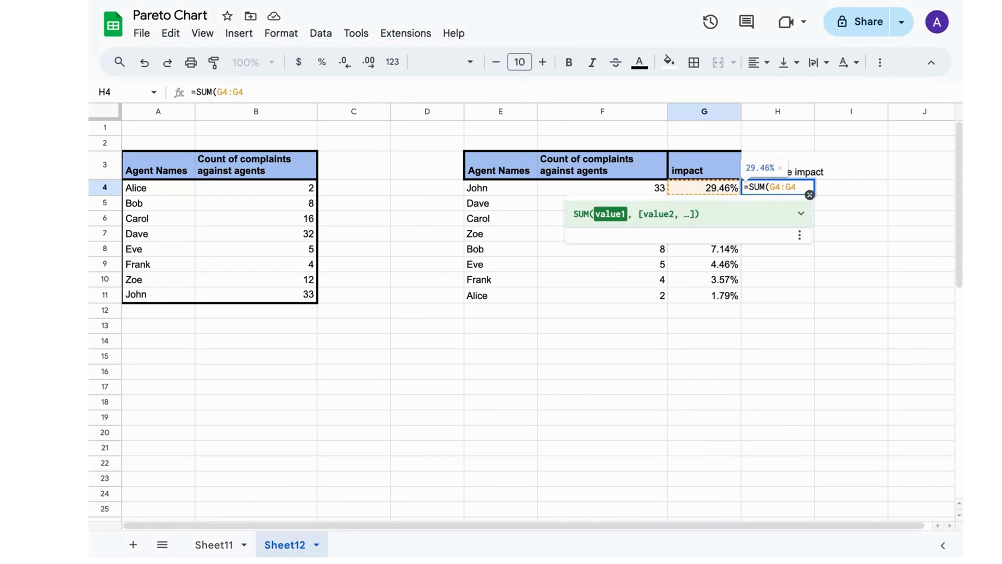
click(770, 187)
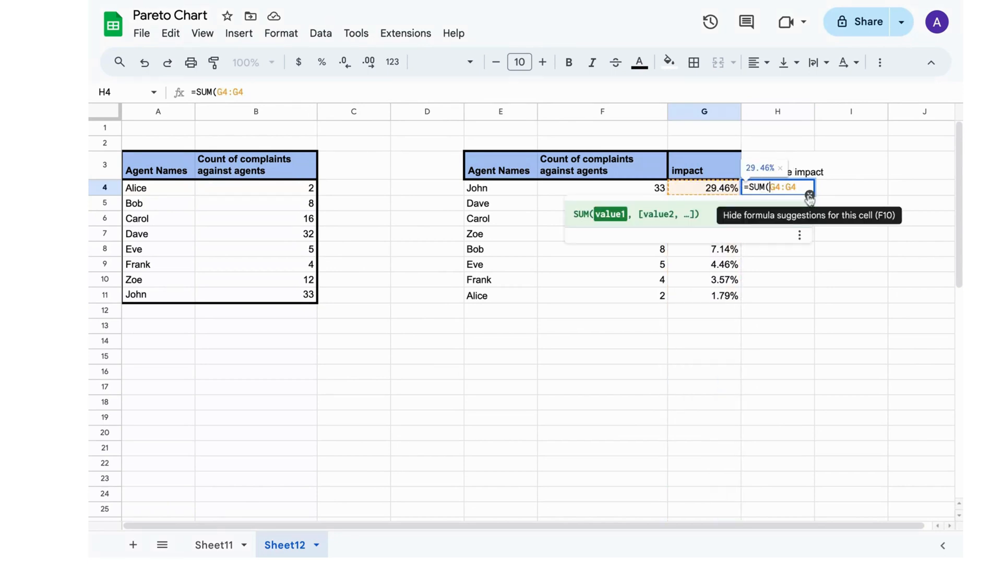
text($)
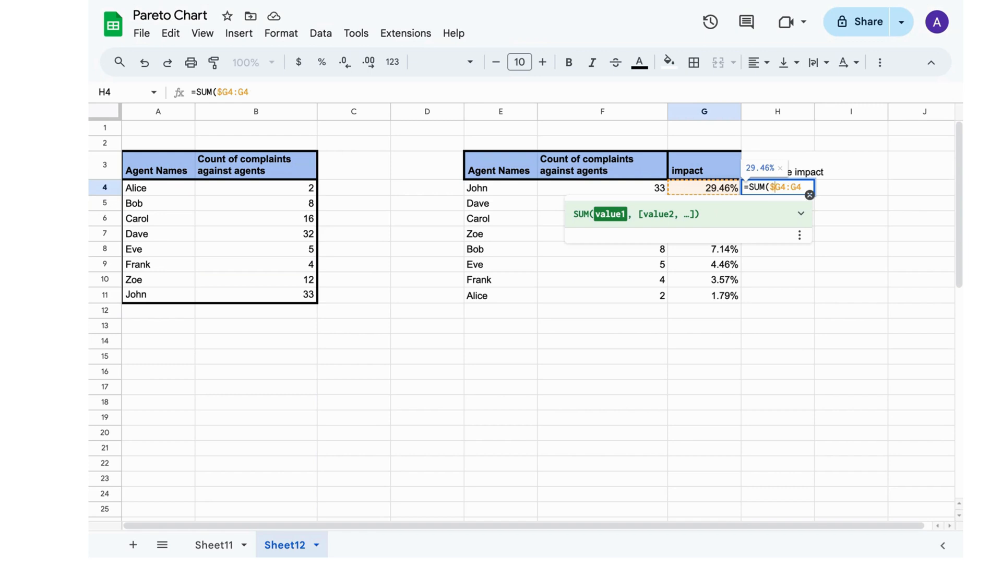
key(Right)
text($G$)
key(Return)
key(super+Return)
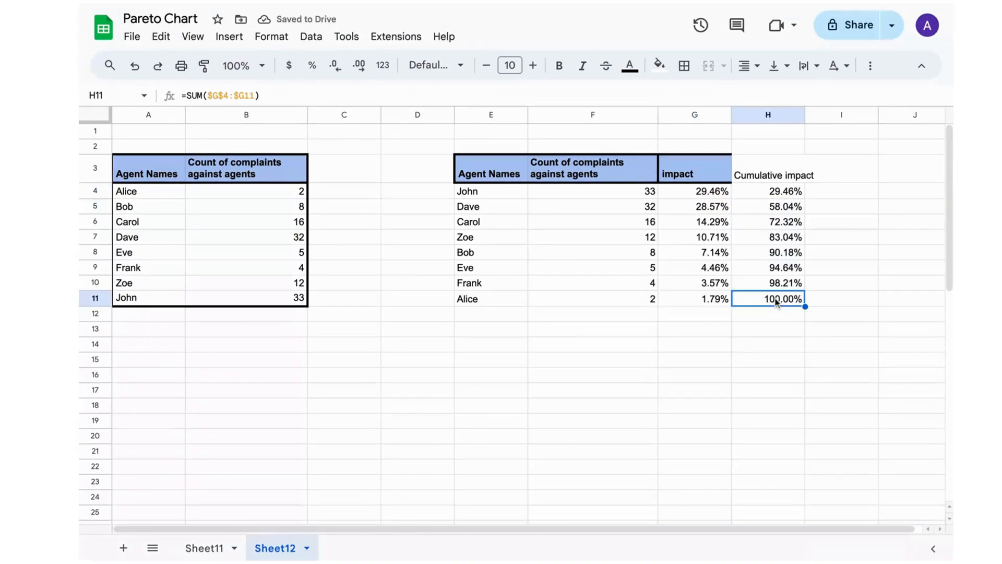
- Check the cumulative percentages from H5 down to the last agent's row in H11
click(787, 202)
key(shift+Down)
key(shift+Down)
key(shift+Down)
key(shift+Down)
key(shift+Down)
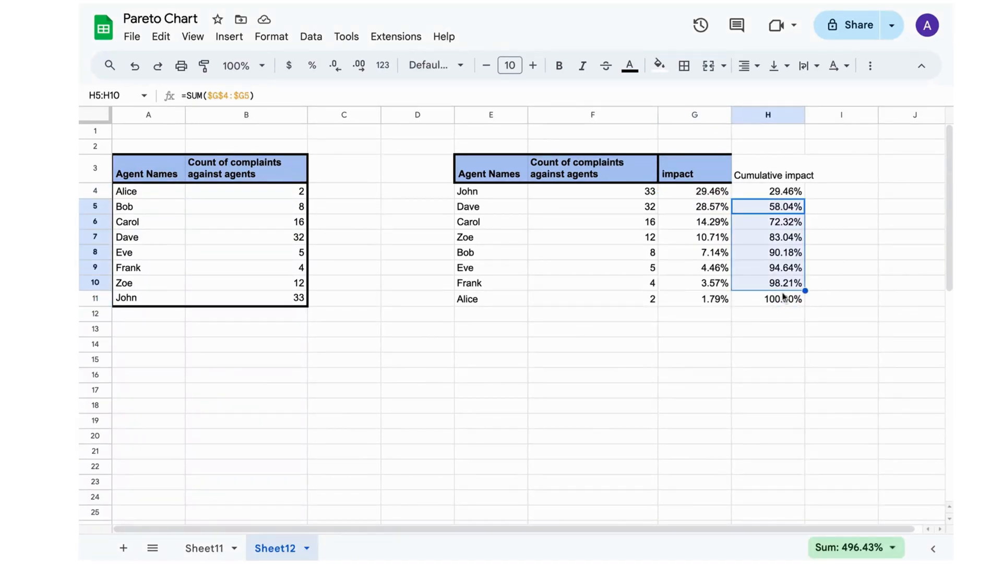
click(783, 298)
- Copy the header formatting of G3 onto the Cumulative impact heading in H3
click(704, 178)
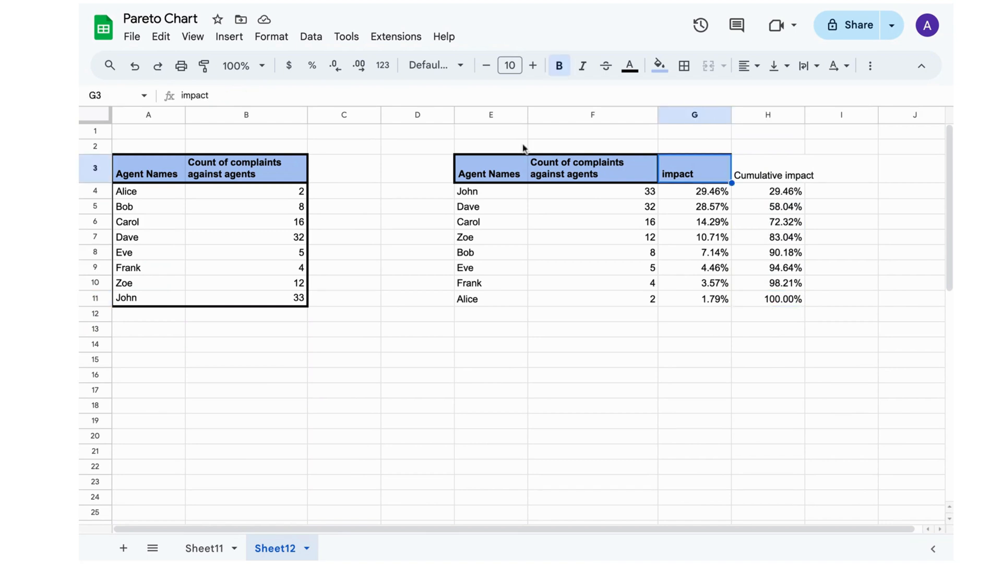
click(204, 65)
click(776, 173)
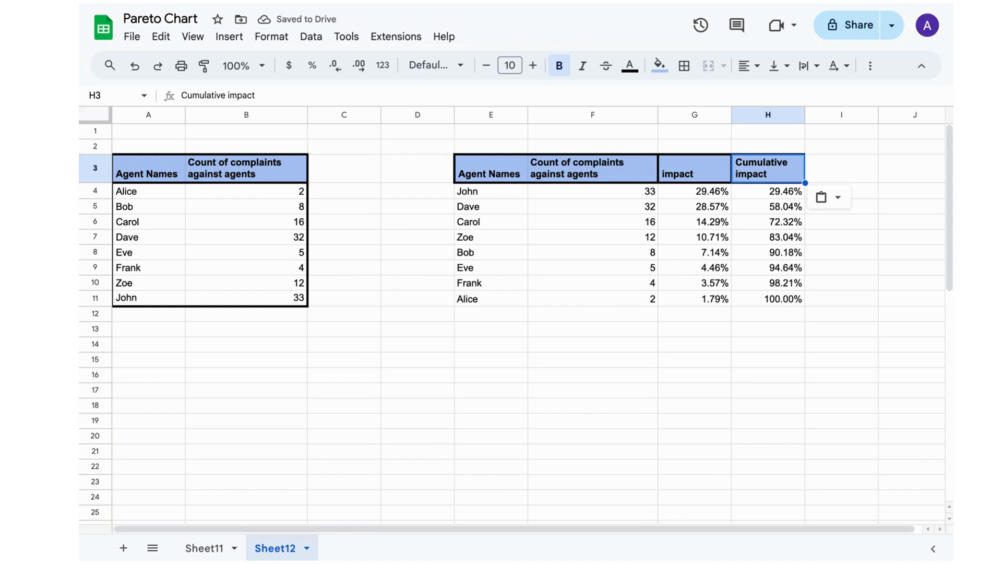
- Insert a chart from the range E3:H11 and move it below the tables, starting around row 12
drag(484, 185, 767, 292)
click(233, 39)
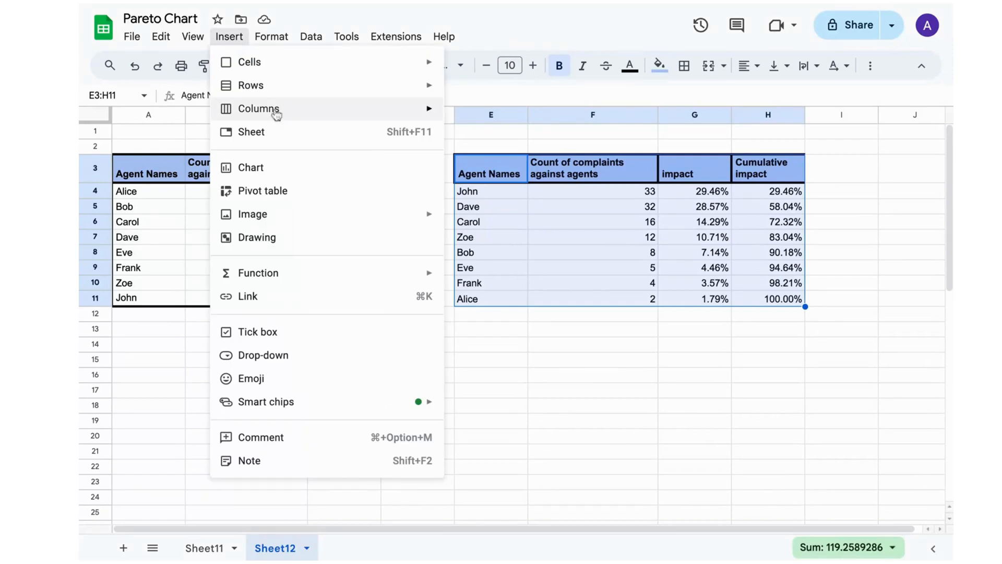
click(265, 168)
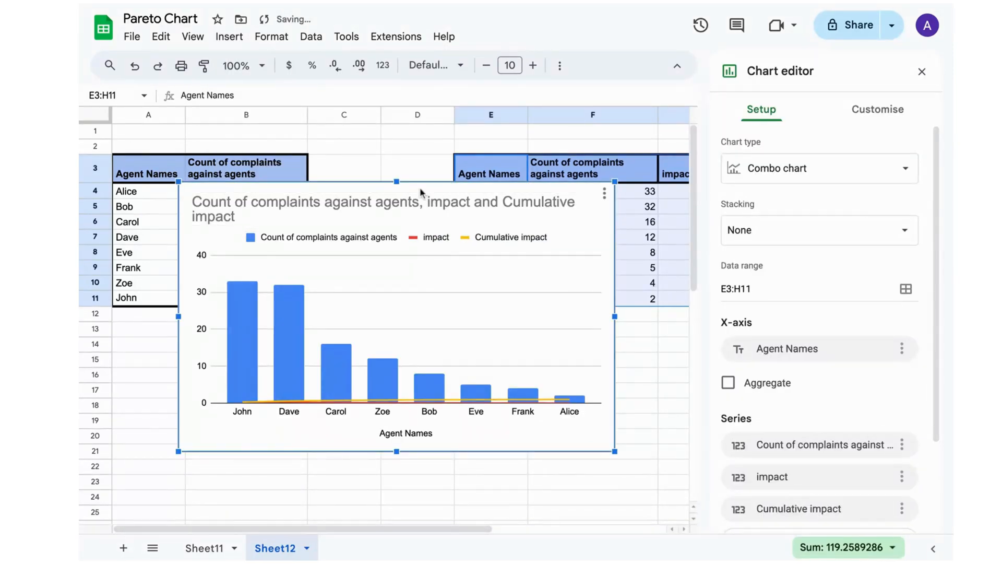
drag(422, 193, 372, 309)
scroll(374, 319, down, 1)
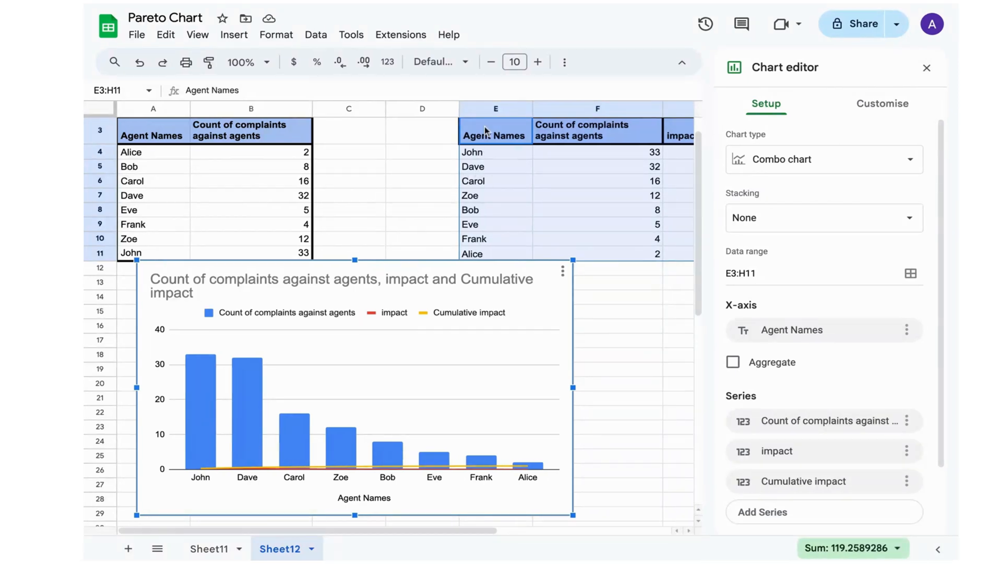
- Compare the complaint count and Cumulative impact columns with the series plotted in the chart
click(568, 125)
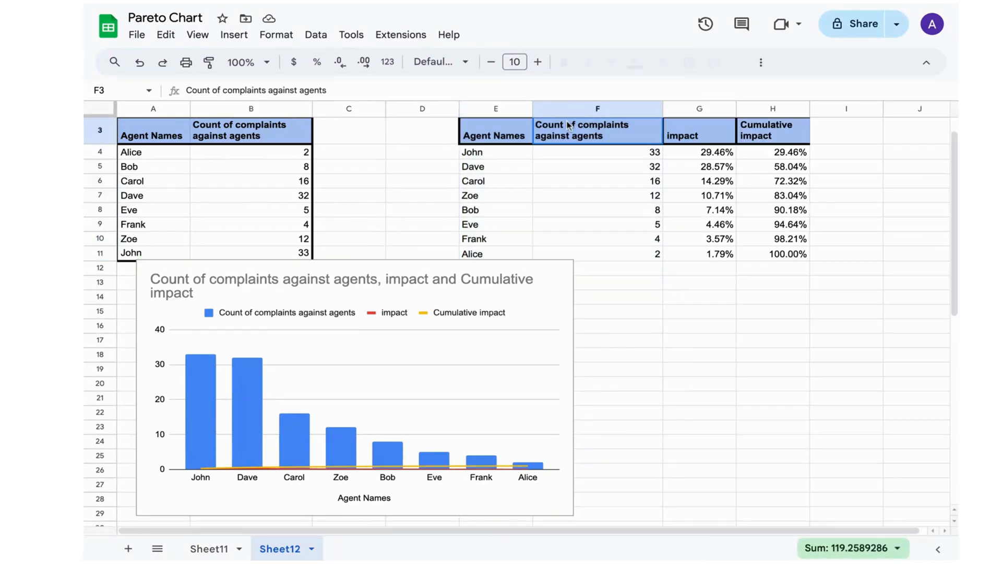
key(shift+Down)
key(shift+Down)
key(shift+Down)
key(shift+Down)
key(shift+Down)
key(shift+Down)
key(shift+Down)
key(shift+Down)
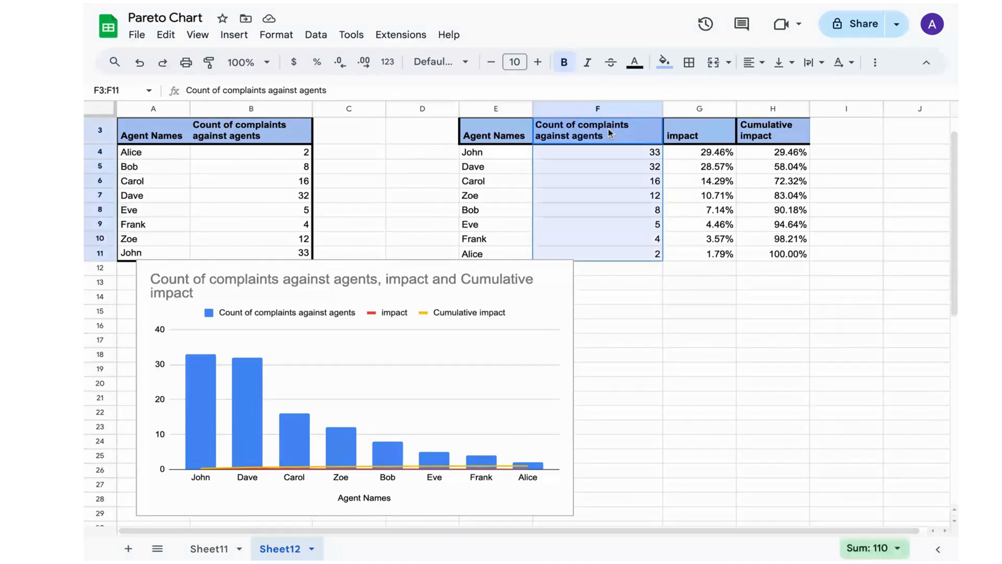
click(780, 135)
key(ctrl+shift+Down)
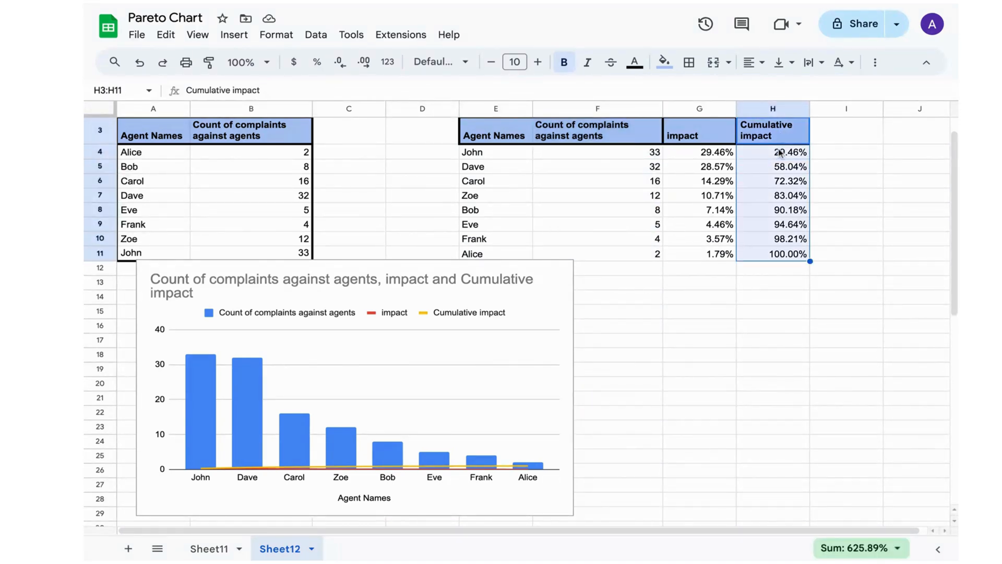
drag(552, 136, 772, 135)
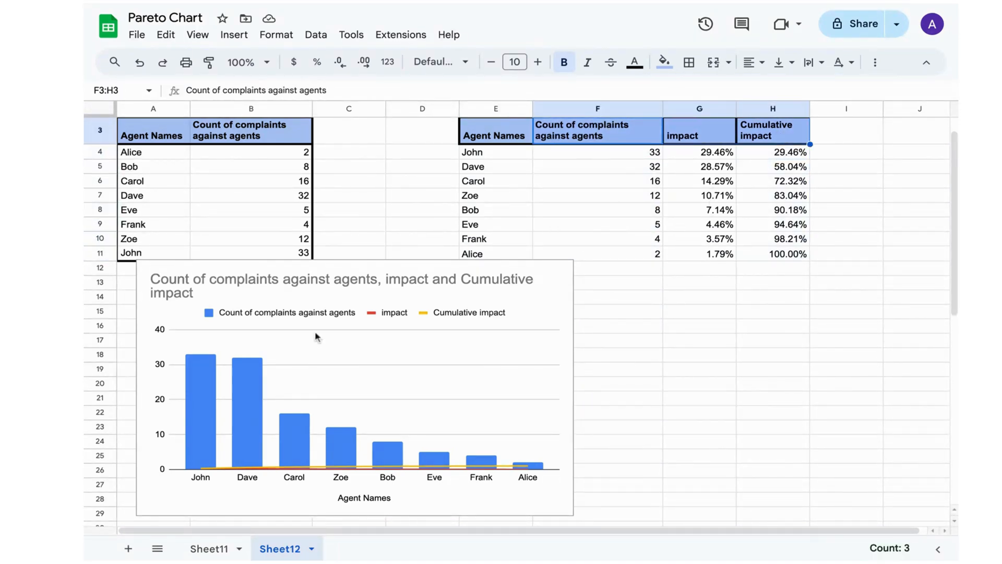
- Reopen the chart for editing and remove the impact series from it
click(503, 299)
click(562, 271)
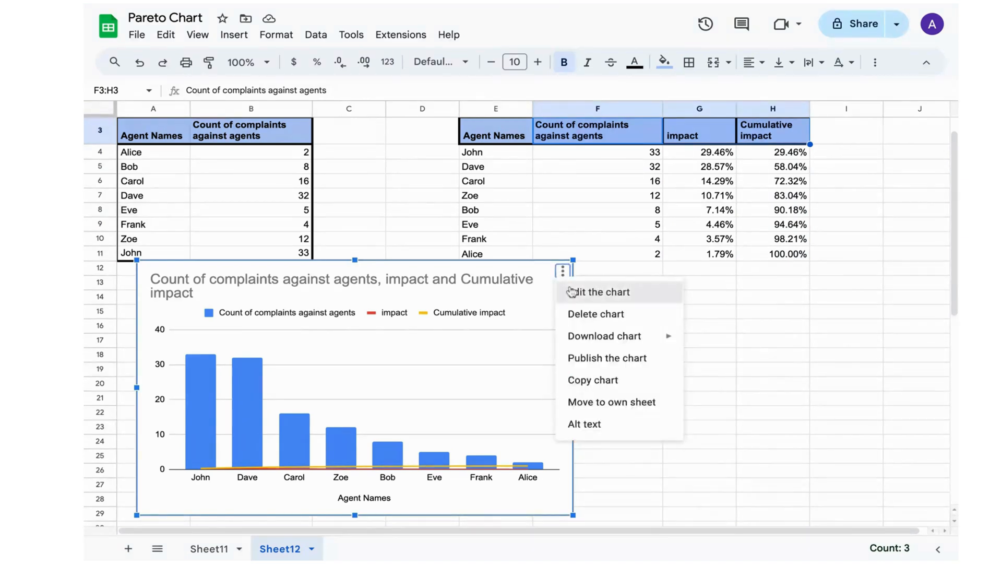
click(577, 291)
scroll(839, 351, down, 3)
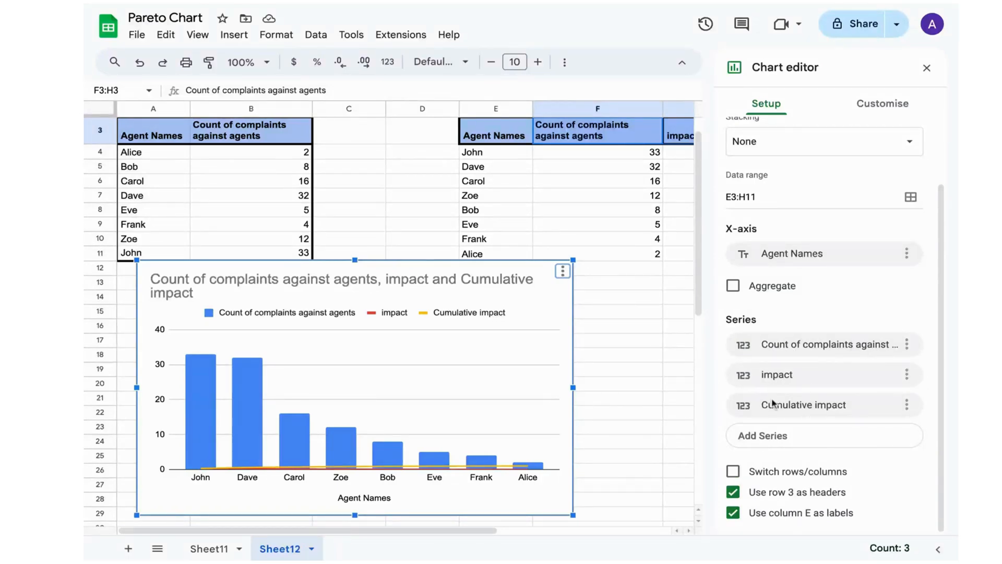
click(907, 375)
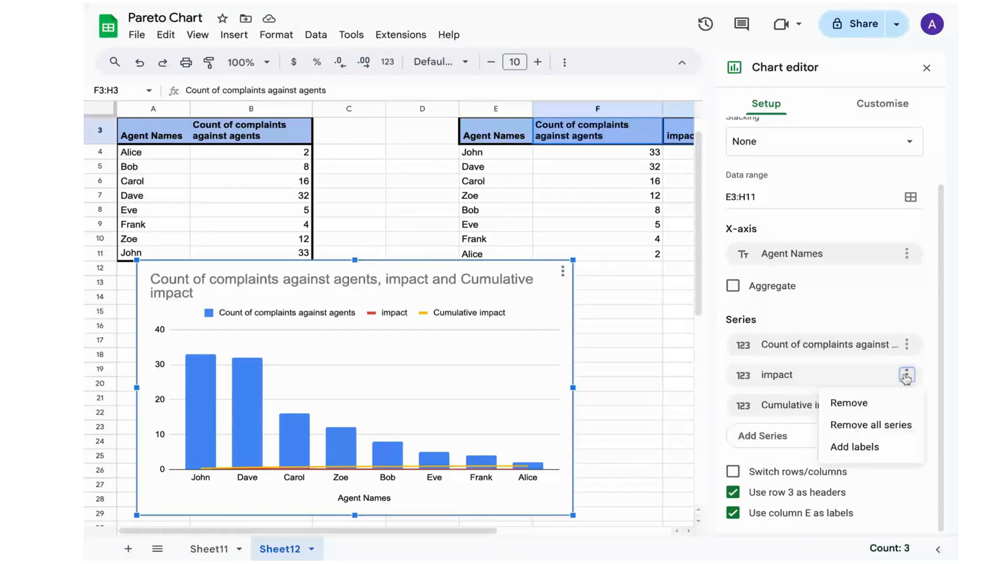
click(881, 405)
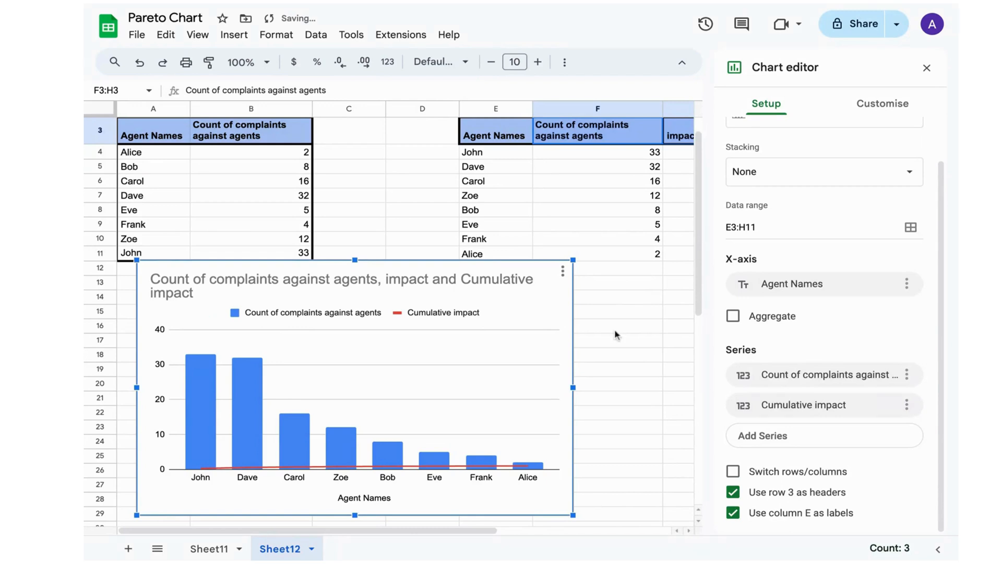
- Assign the chart's Cumulative impact series to the right axis
scroll(433, 430, up, 1)
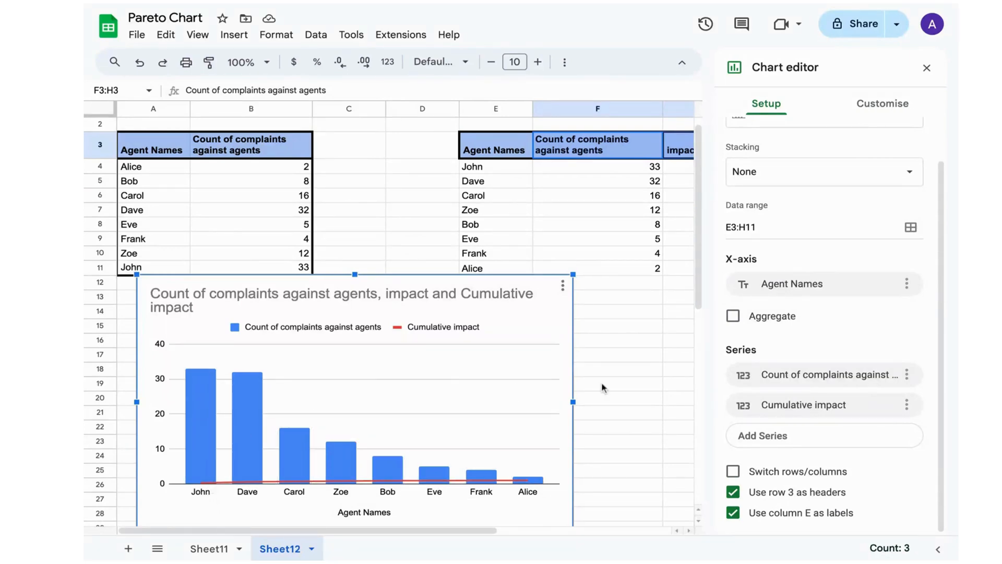
click(883, 103)
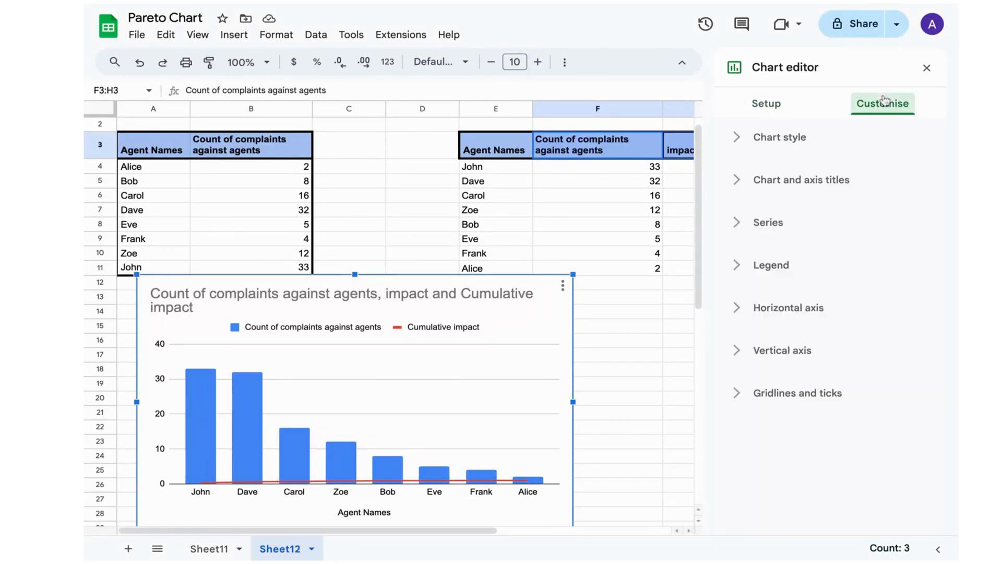
click(750, 230)
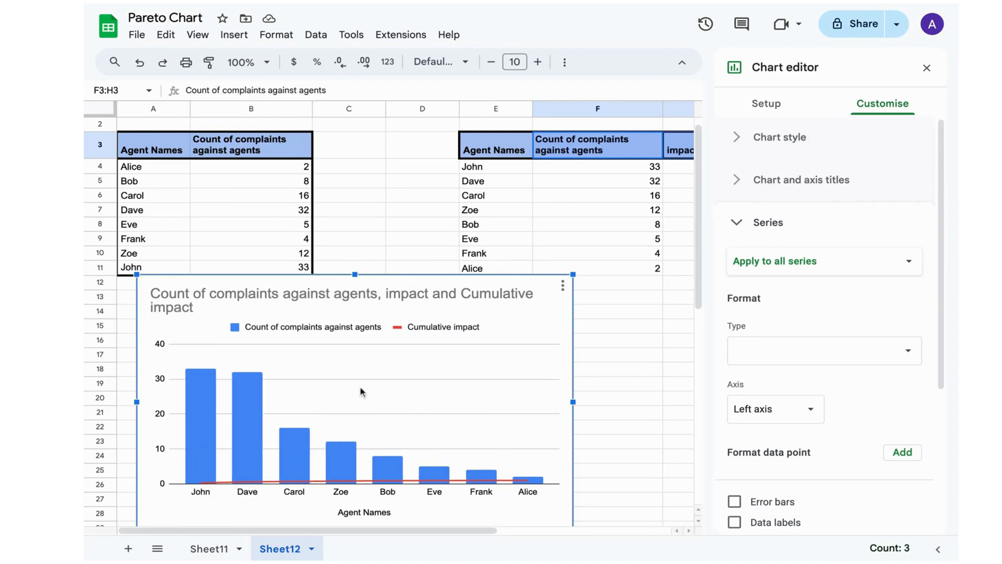
click(781, 266)
click(784, 304)
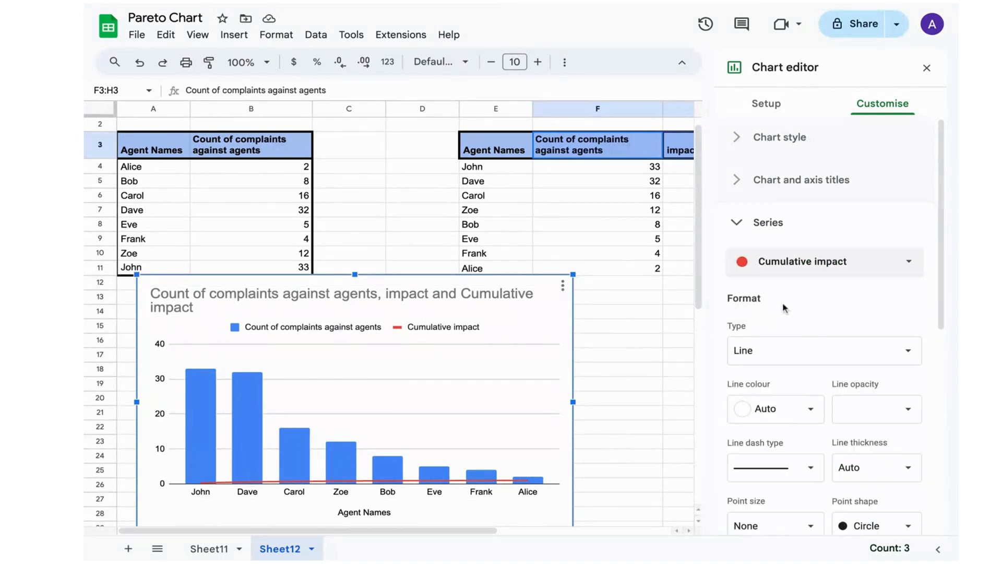
scroll(751, 378, down, 3)
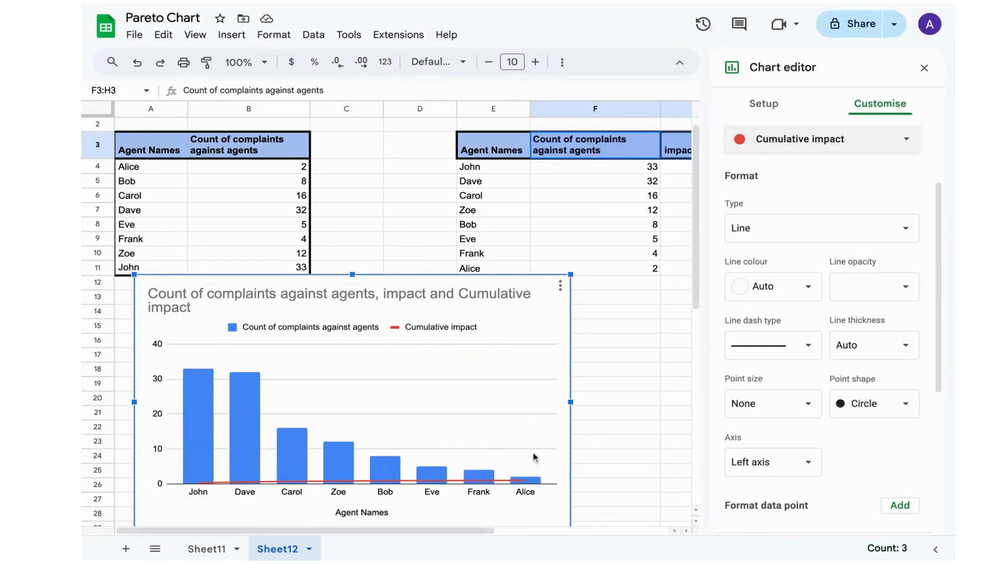
click(764, 462)
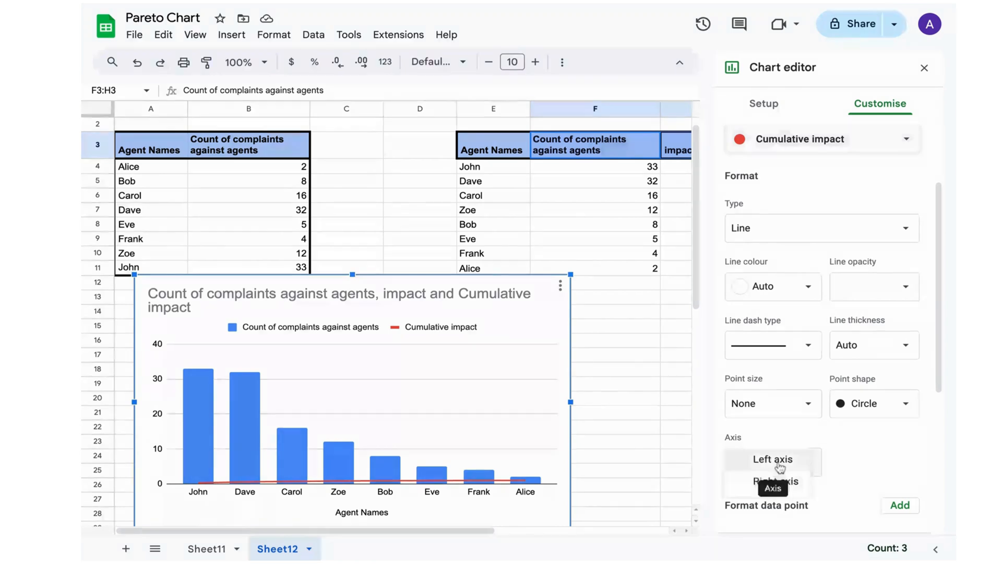
click(783, 480)
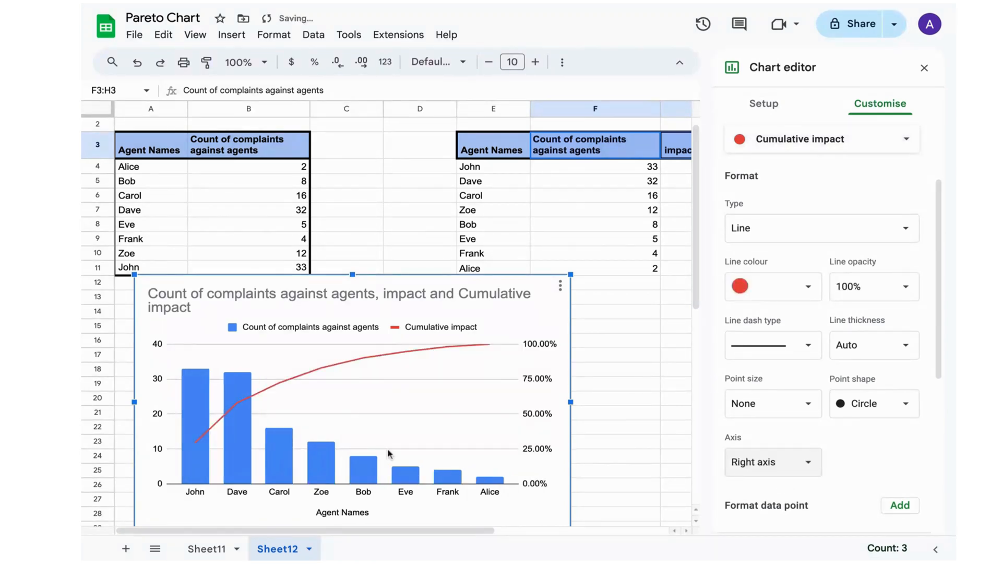
- Turn on data labels for the Cumulative impact line
scroll(820, 430, up, 3)
scroll(819, 430, down, 8)
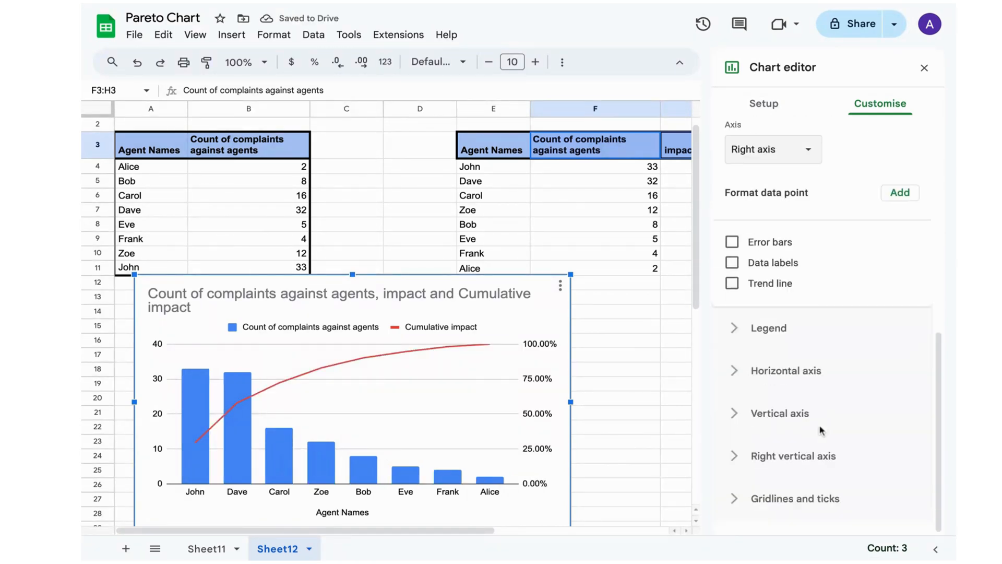
click(732, 262)
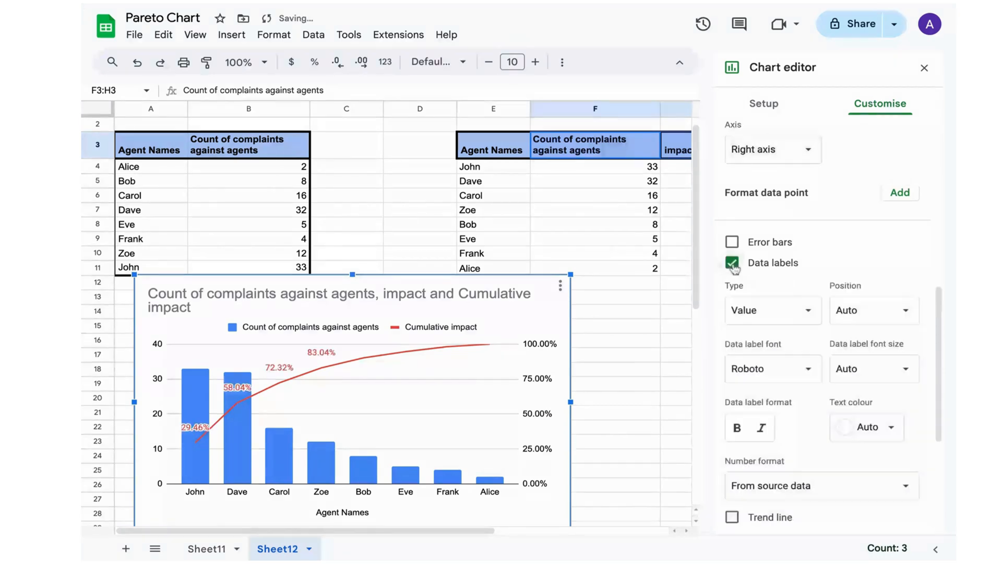
- Turn on data labels for the "Count of complaints against agents" column series
scroll(778, 428, up, 5)
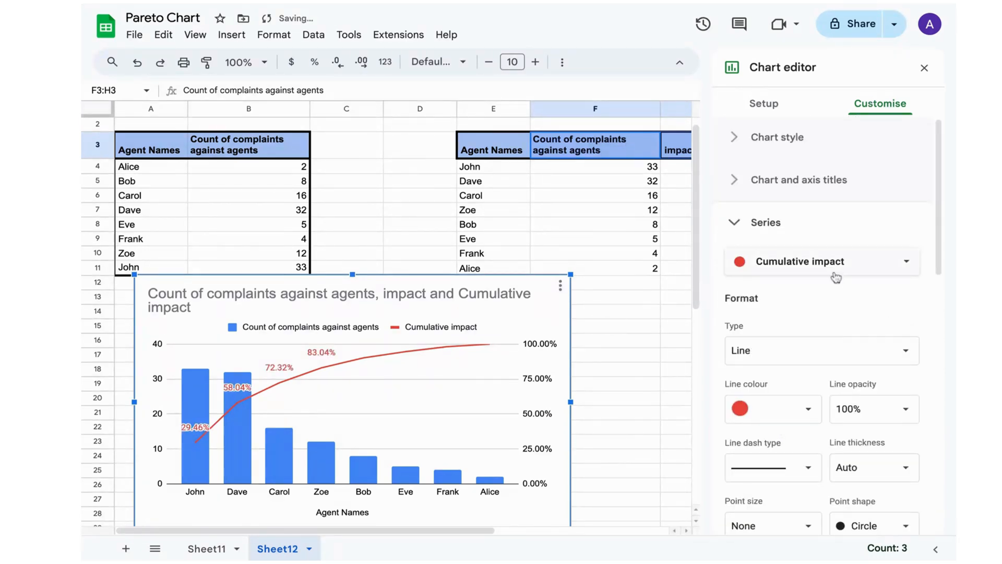
click(824, 259)
click(799, 236)
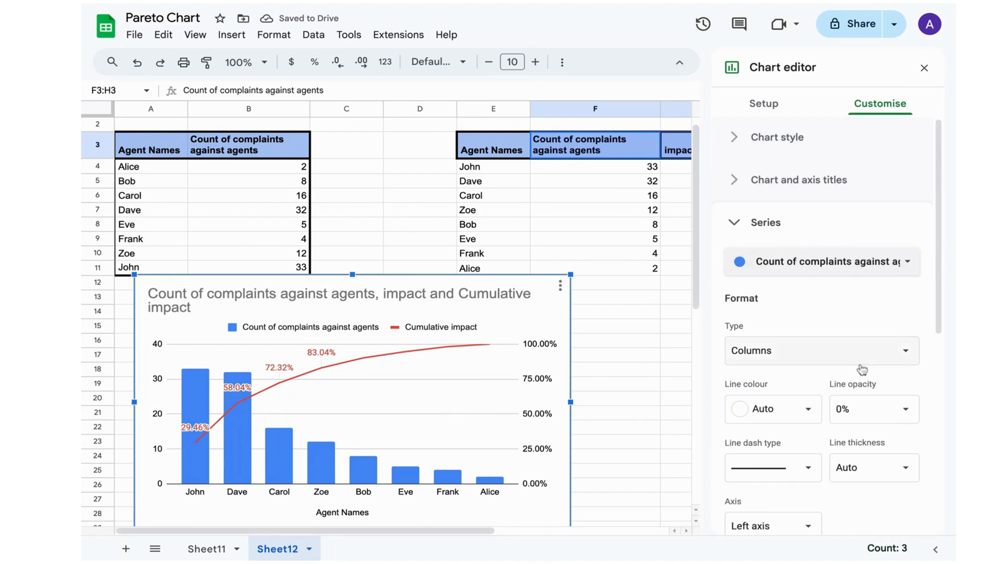
scroll(820, 389, down, 1)
scroll(819, 388, down, 5)
click(761, 357)
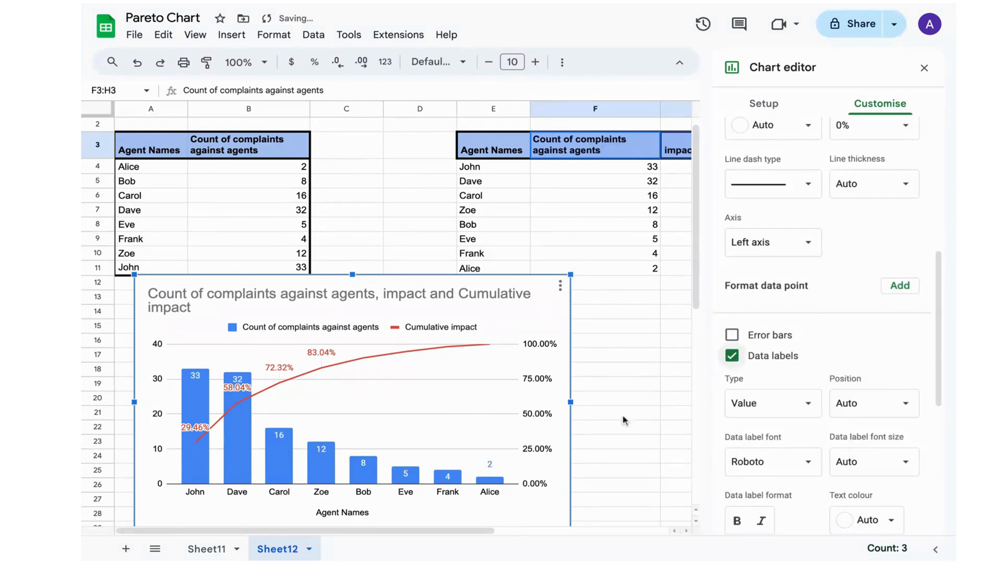